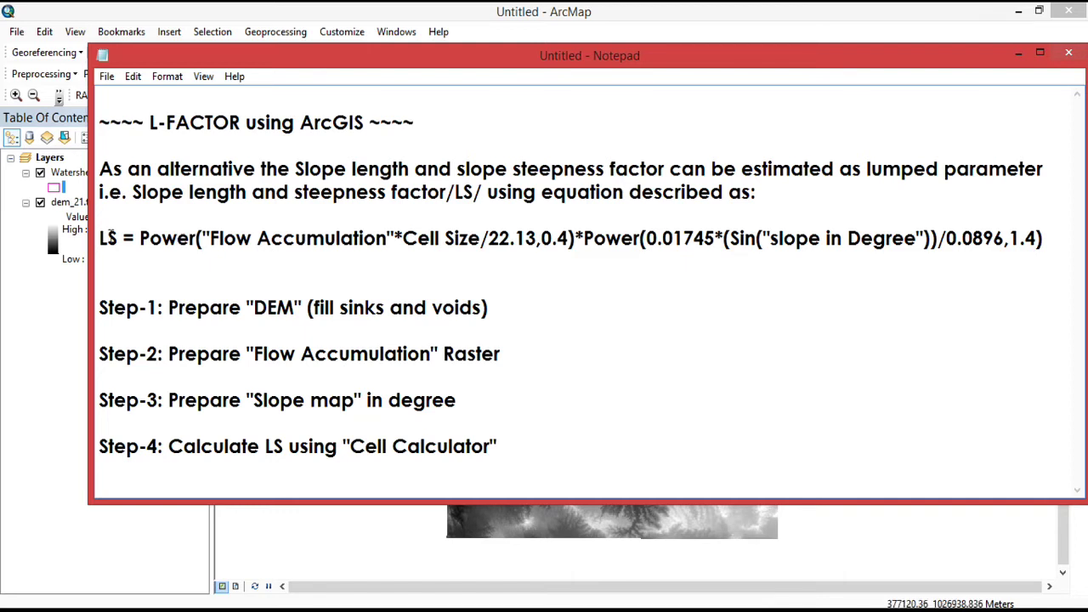
- Examine the LS equation and its flow accumulation and slope terms in the Notepad notes, then view the DEM and watershed in ArcMap
drag(98, 241, 493, 272)
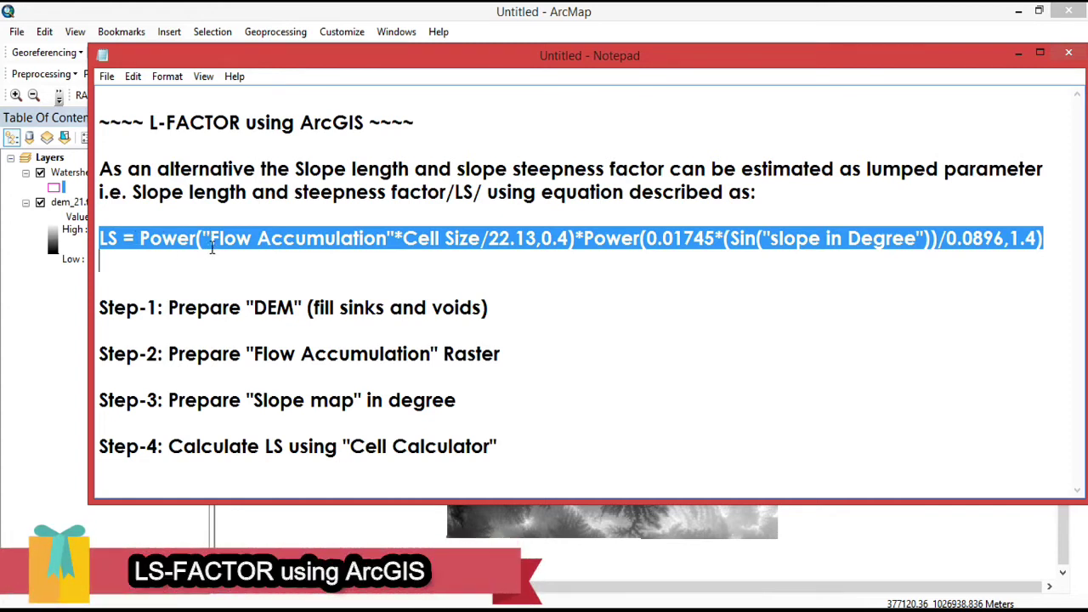
drag(212, 245, 499, 240)
click(404, 229)
drag(777, 238, 902, 238)
click(860, 238)
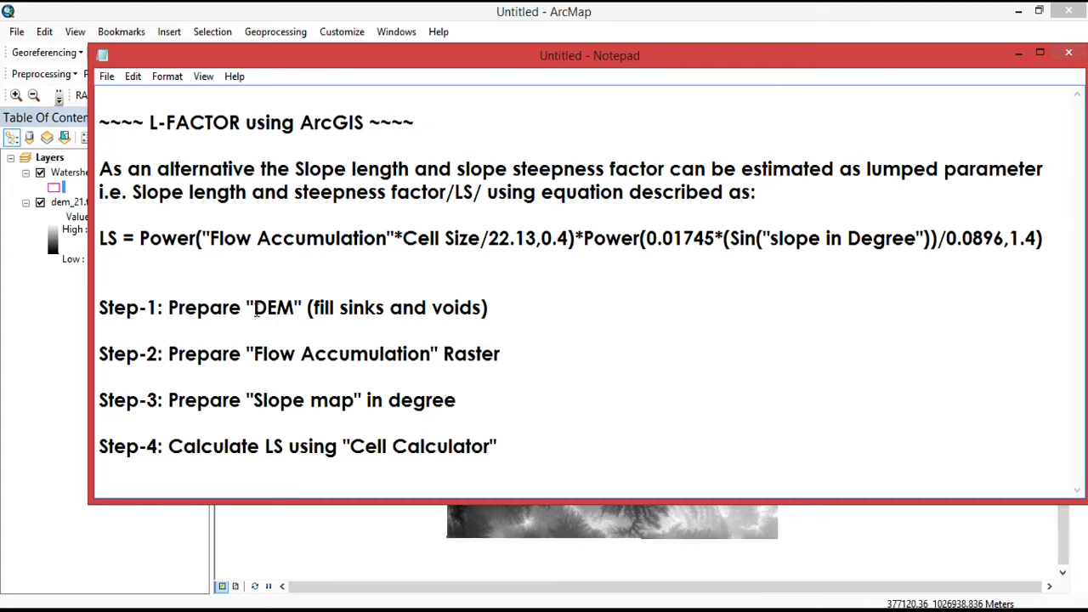
click(297, 10)
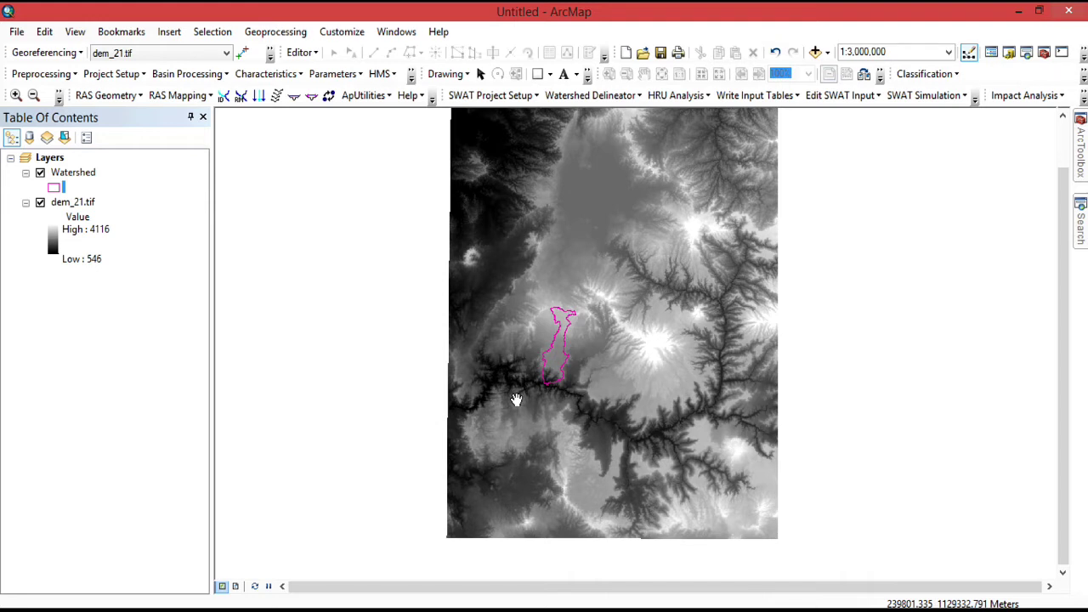
key(alt+Tab)
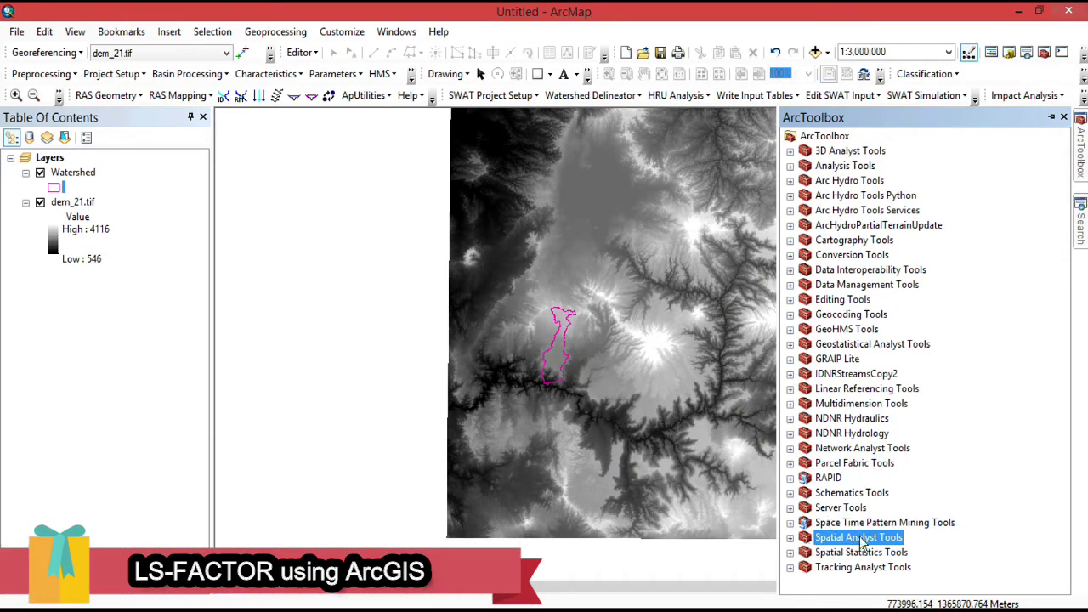
- Start Extract by Mask from the Spatial Analyst extraction tools with dem_21.tif as input raster and Watershed as mask
click(792, 538)
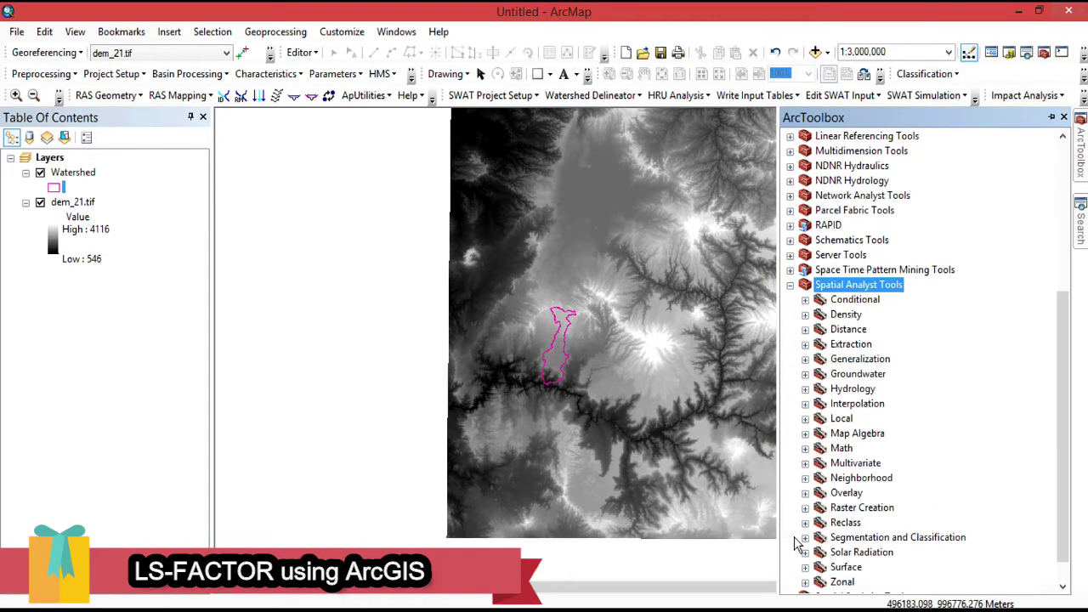
double_click(850, 346)
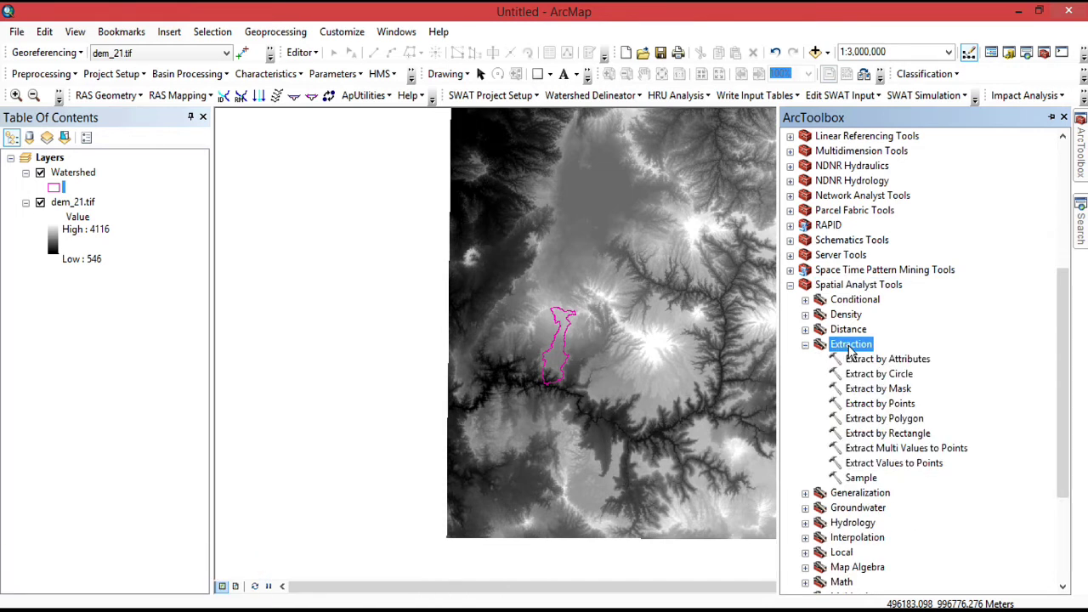
double_click(884, 389)
drag(602, 192, 506, 167)
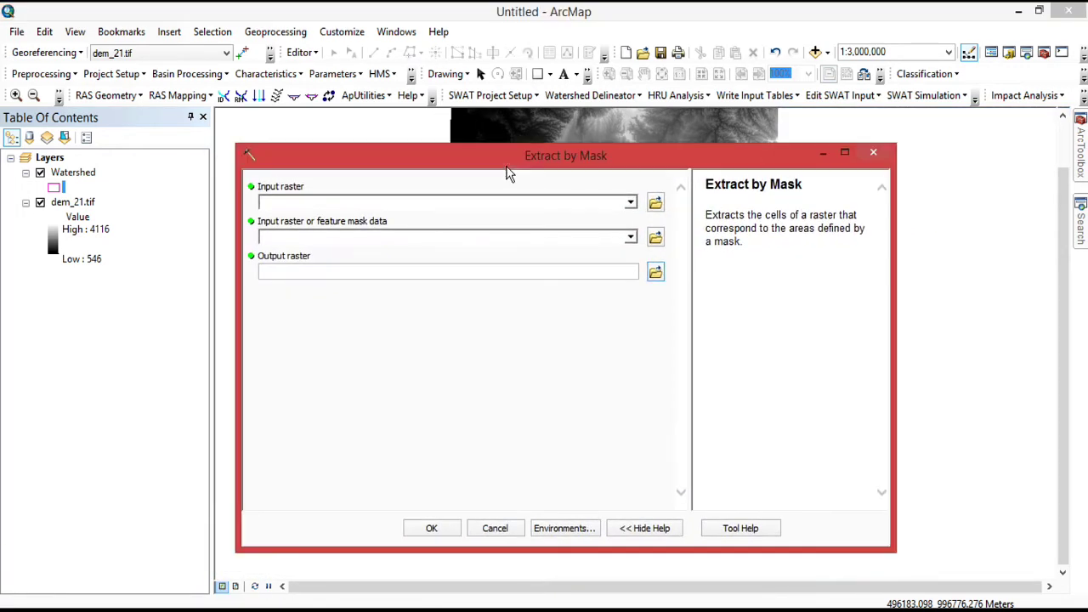
click(630, 202)
click(315, 218)
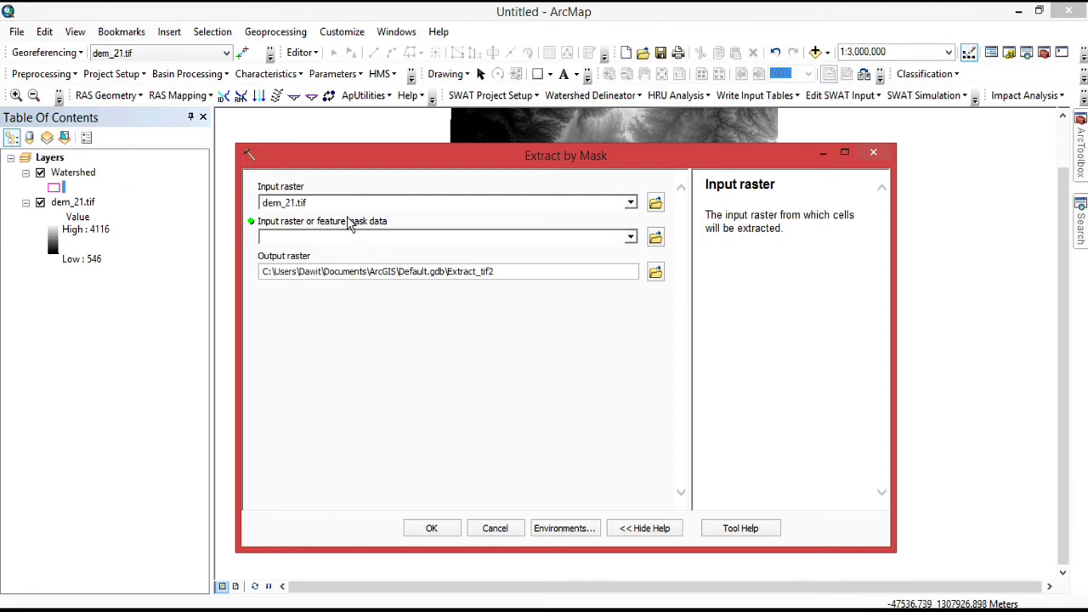
click(630, 237)
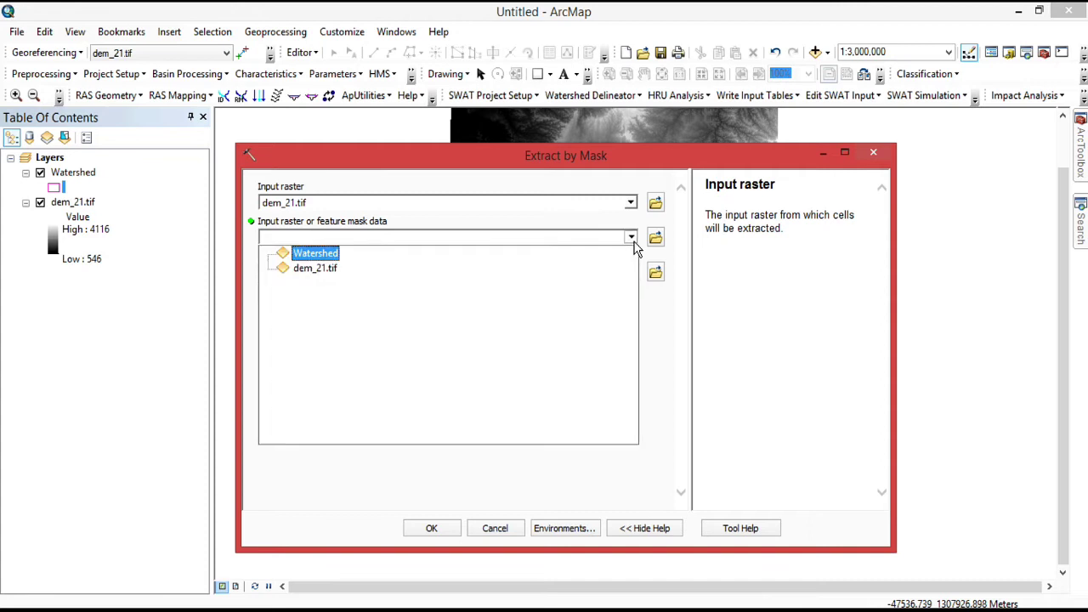
click(318, 255)
- Browse to the LS Factor folder on the desktop as the location for the output raster
click(654, 273)
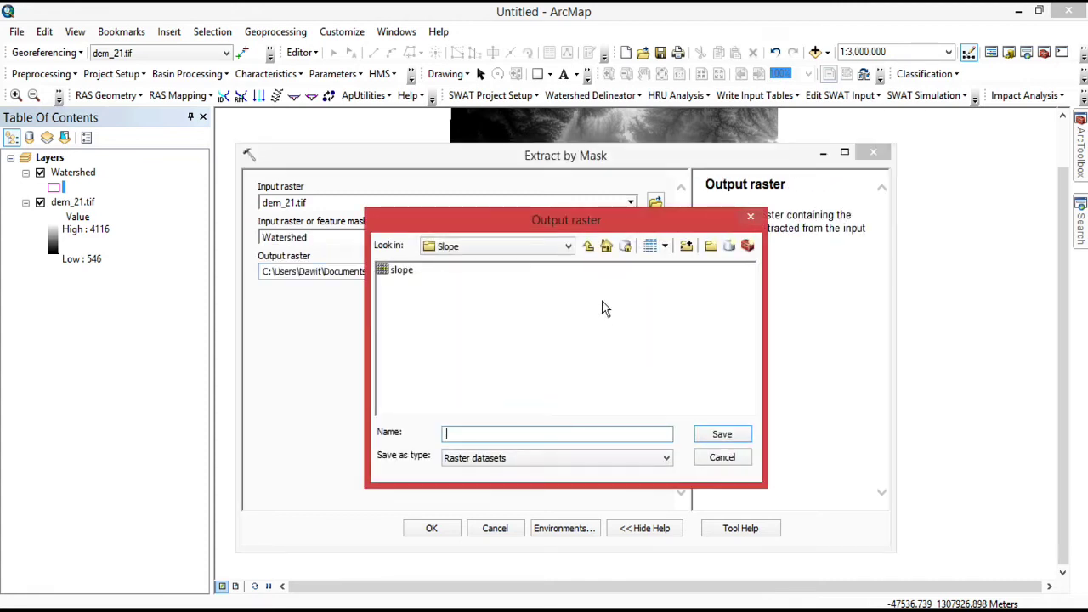
click(533, 255)
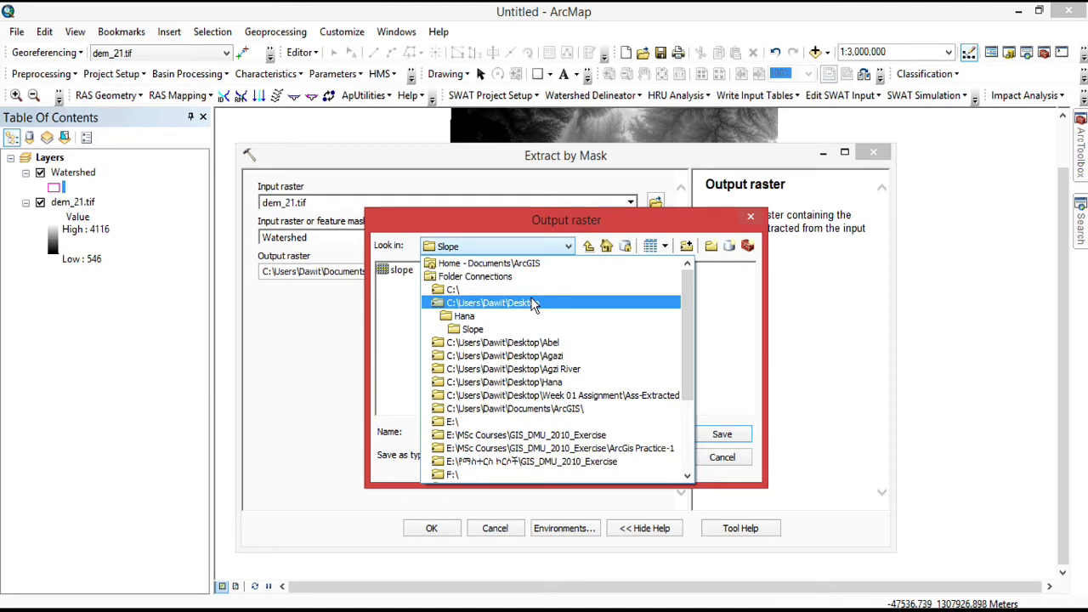
click(533, 303)
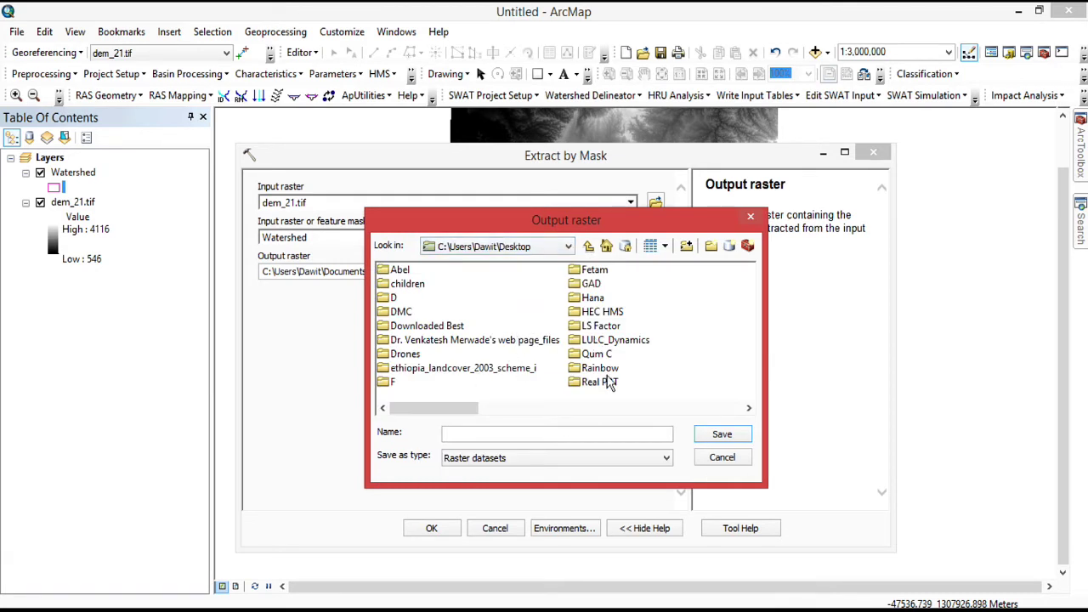
click(485, 408)
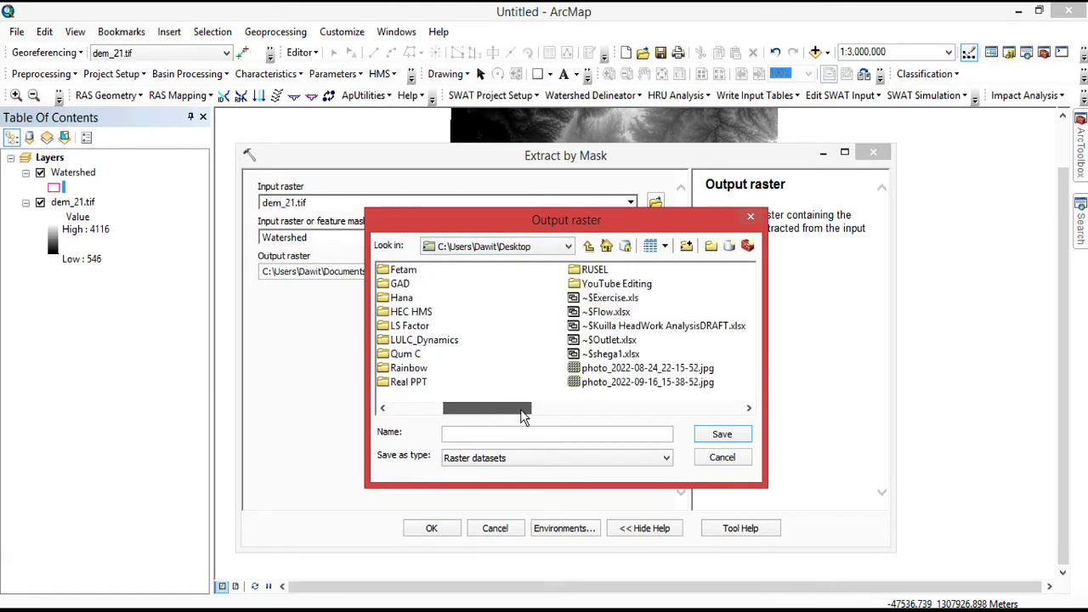
double_click(428, 326)
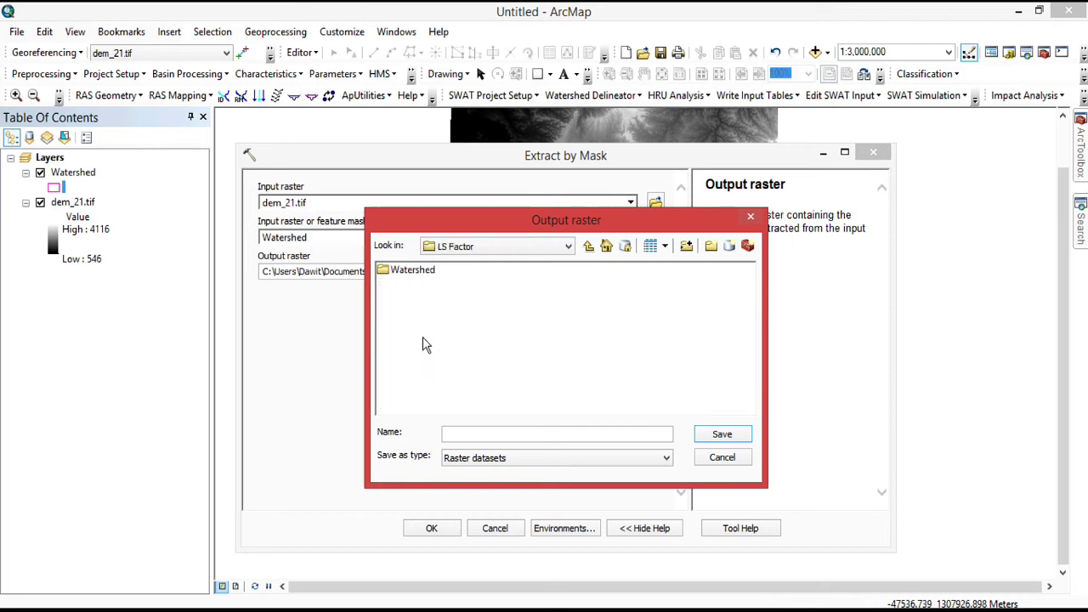
- Create a DEM folder inside LS Factor and a Mask subfolder within it, and open that subfolder
click(711, 245)
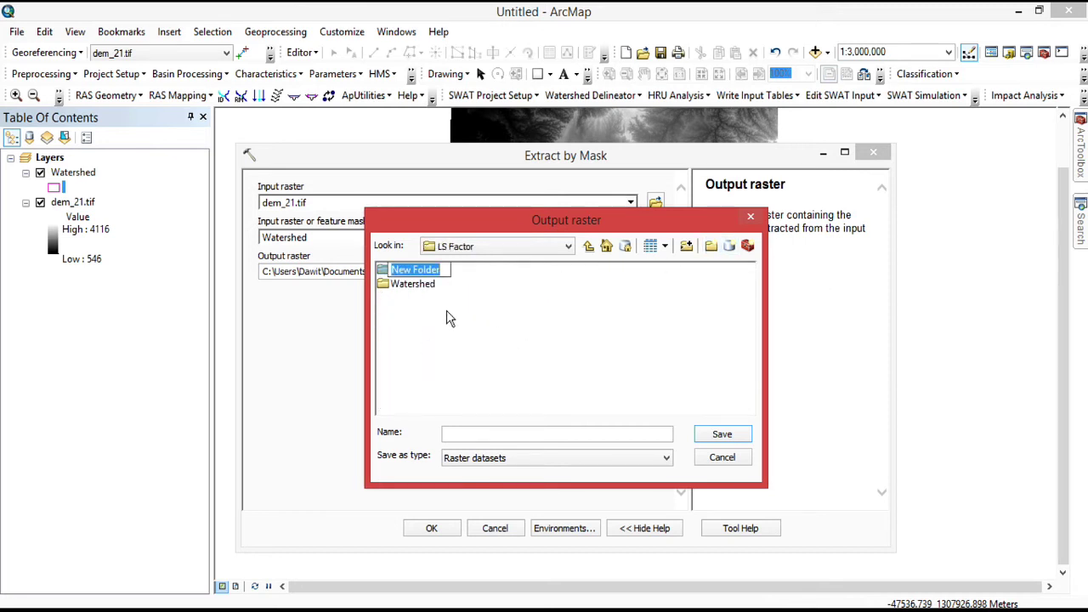
text(DEM)
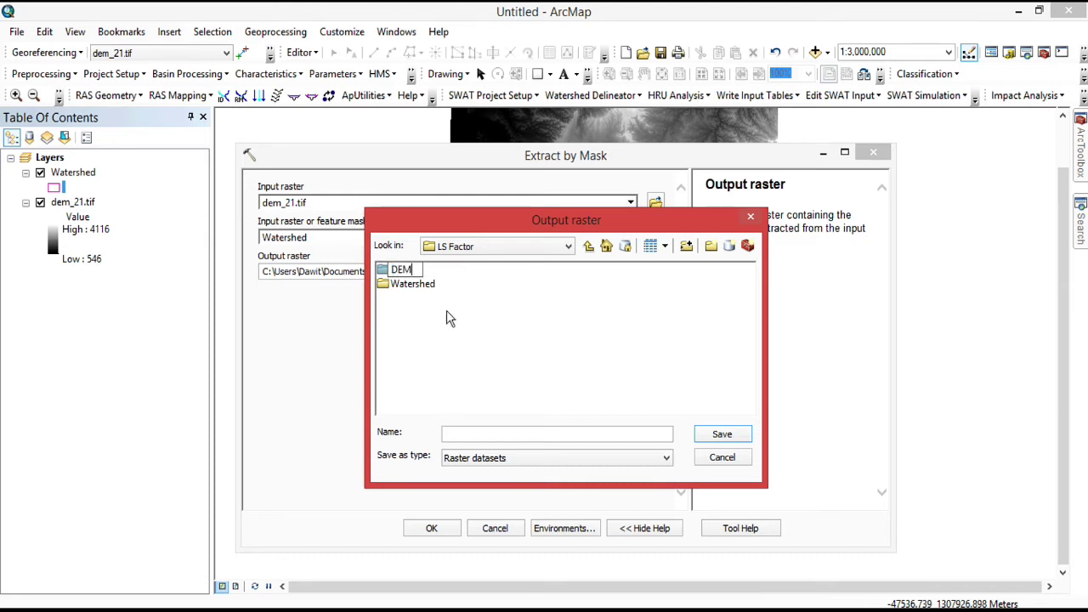
key(Return)
double_click(411, 274)
click(710, 246)
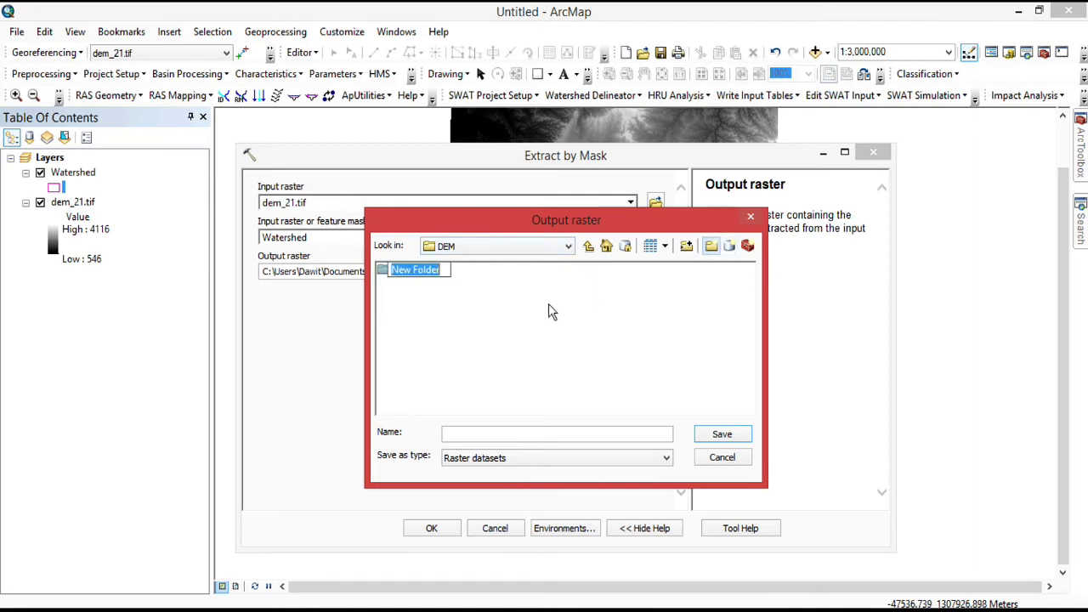
text(Mask)
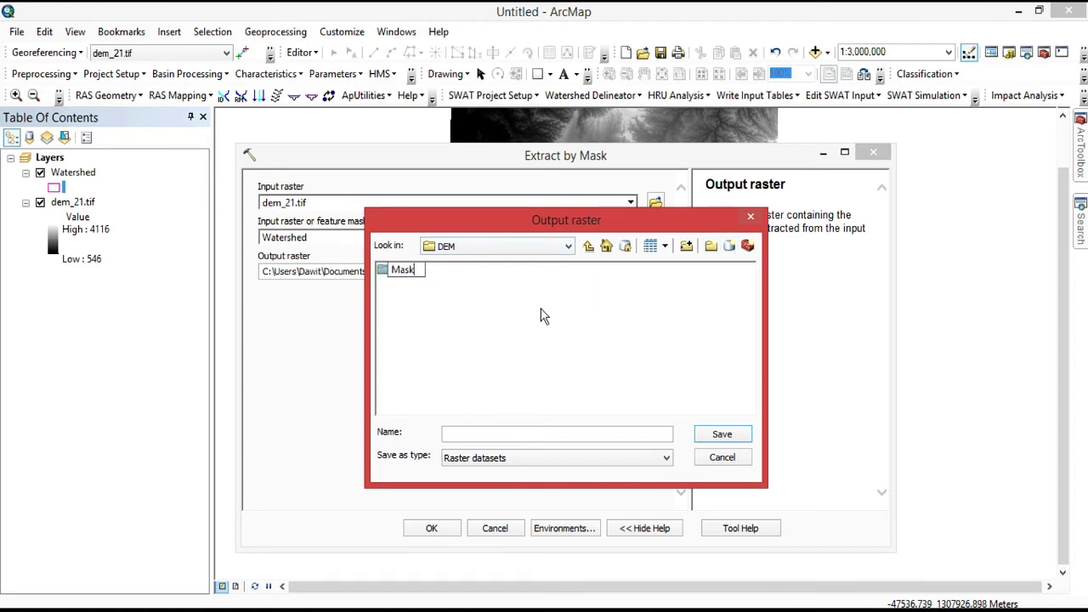
key(Return)
key(Return)
- Name the output raster msk in the Mask folder and run Extract by Mask
click(490, 434)
text(msk)
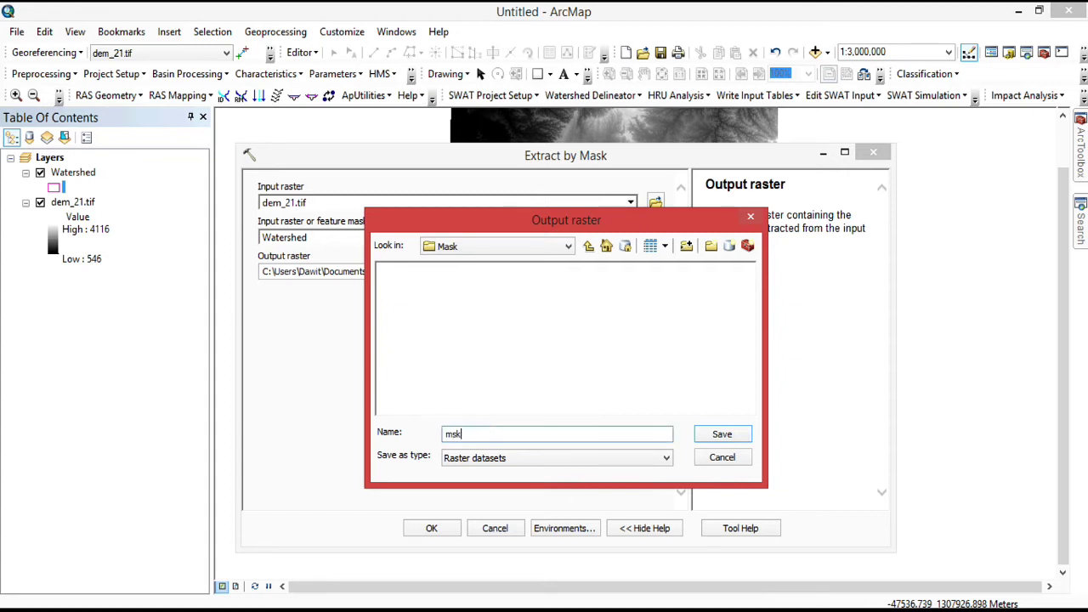
click(752, 436)
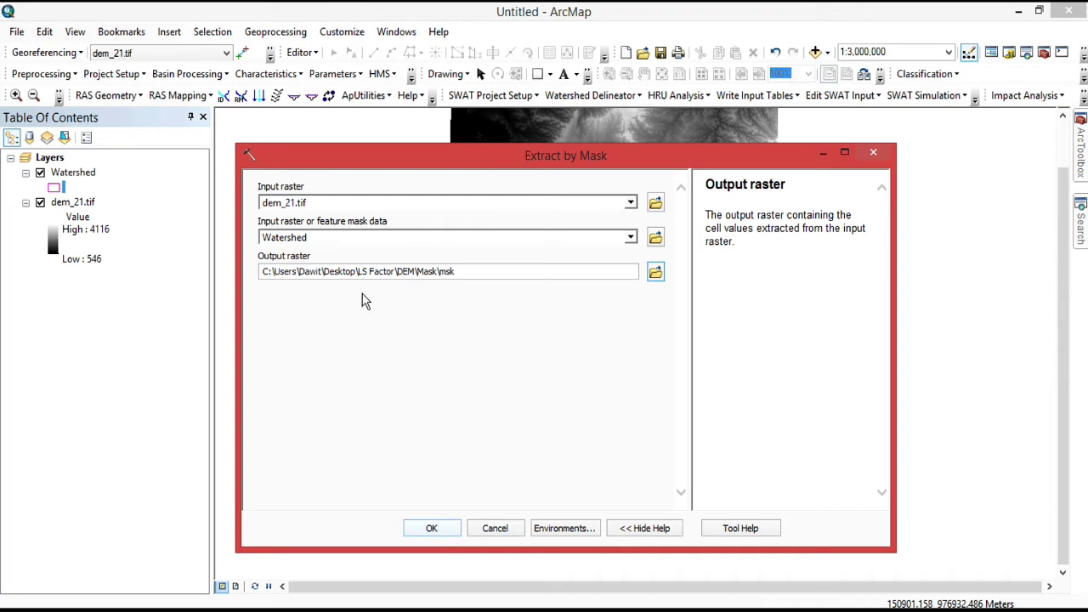
click(432, 528)
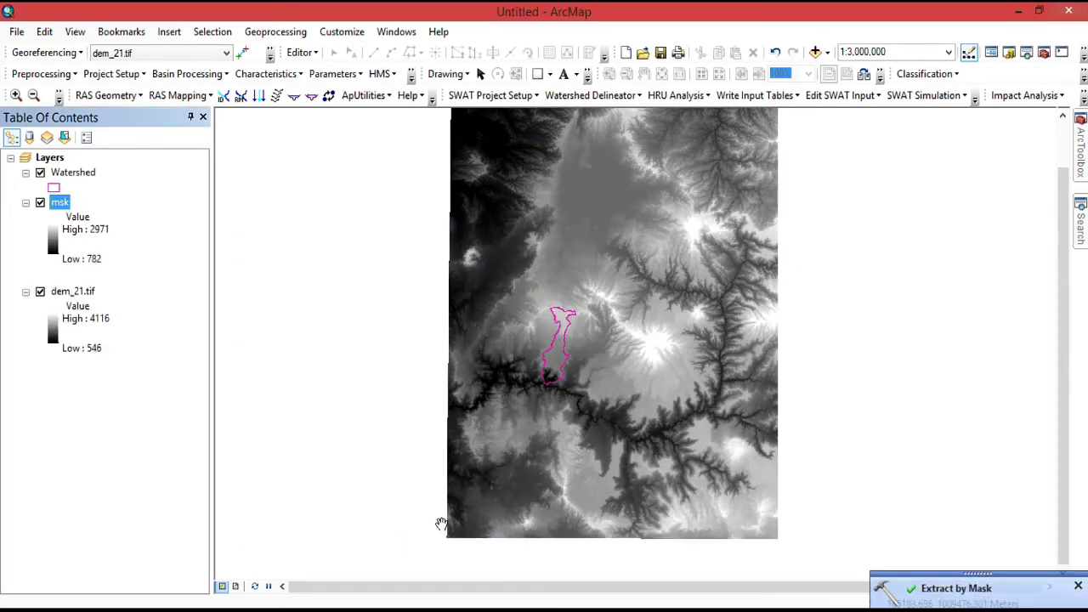
- Remove the dem_21.tif layer from the map and check the extracted raster by toggling the Watershed outline off and on
click(40, 293)
click(40, 293)
right_click(65, 293)
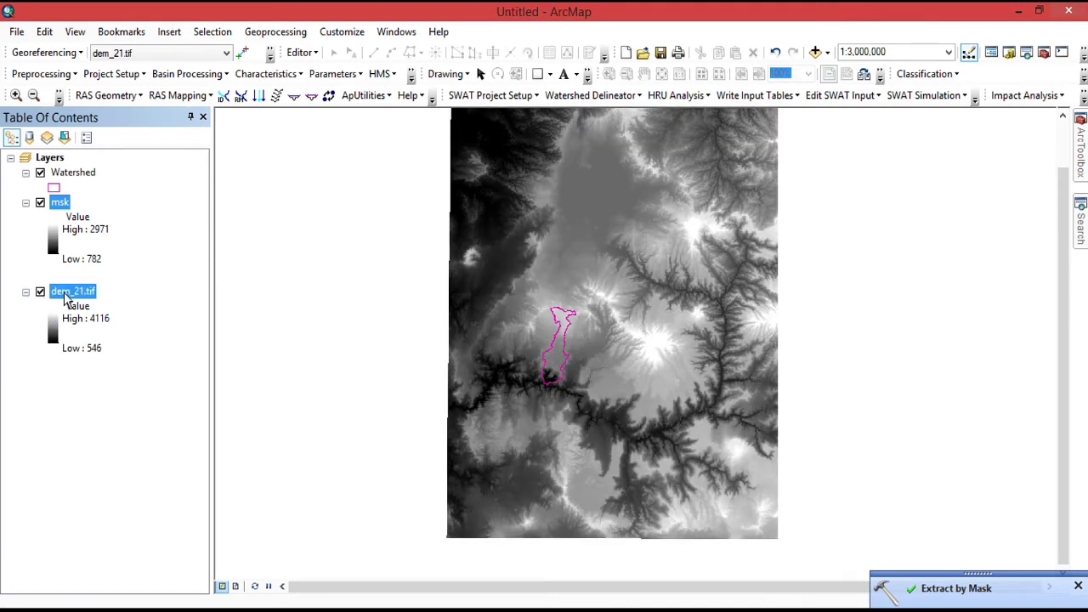
click(24, 316)
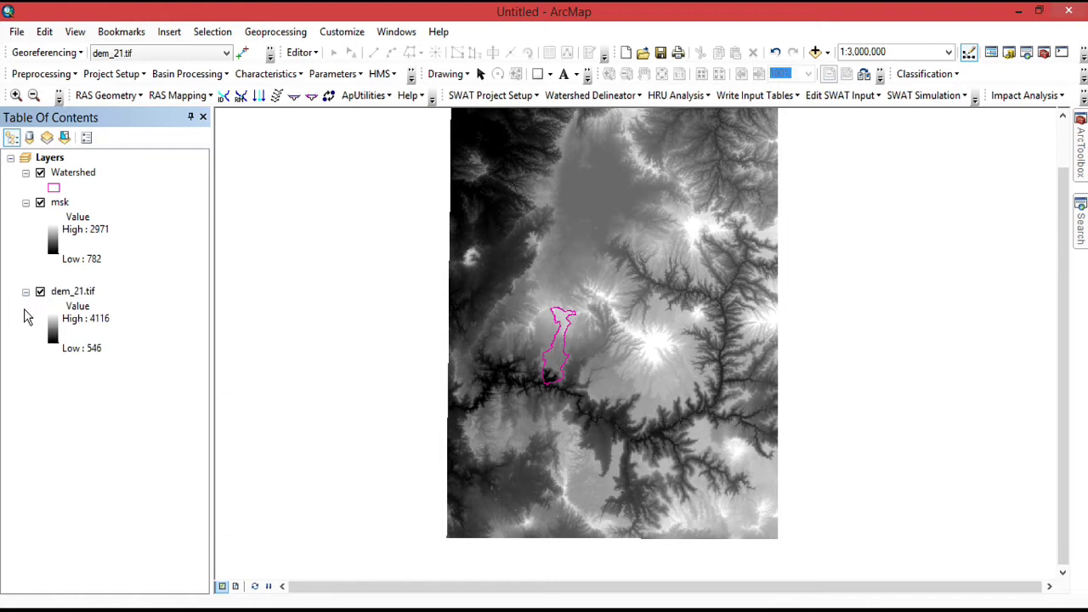
right_click(59, 294)
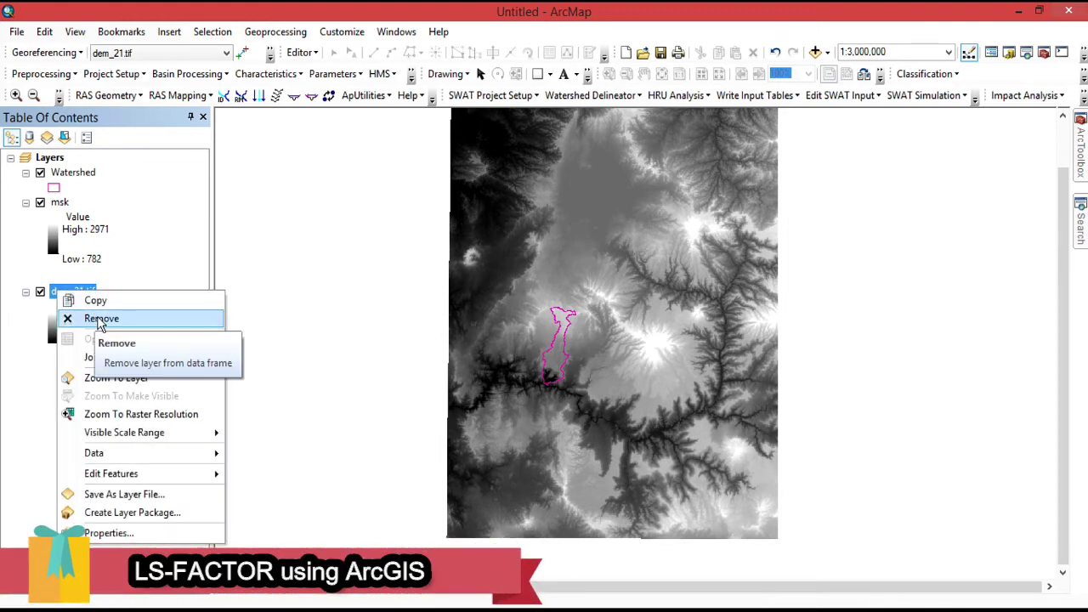
click(93, 316)
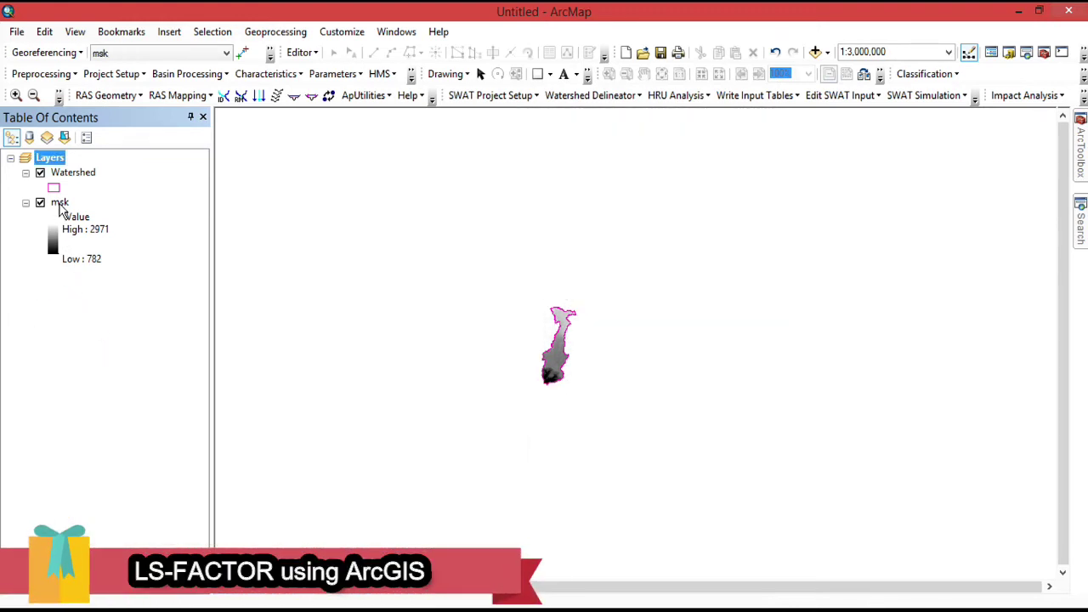
click(40, 173)
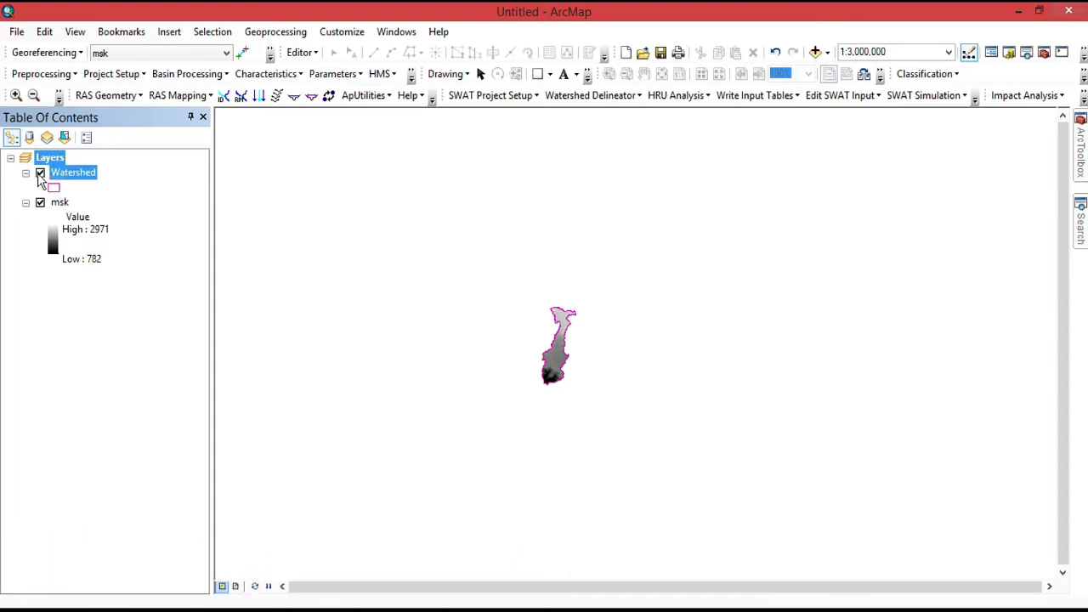
click(40, 173)
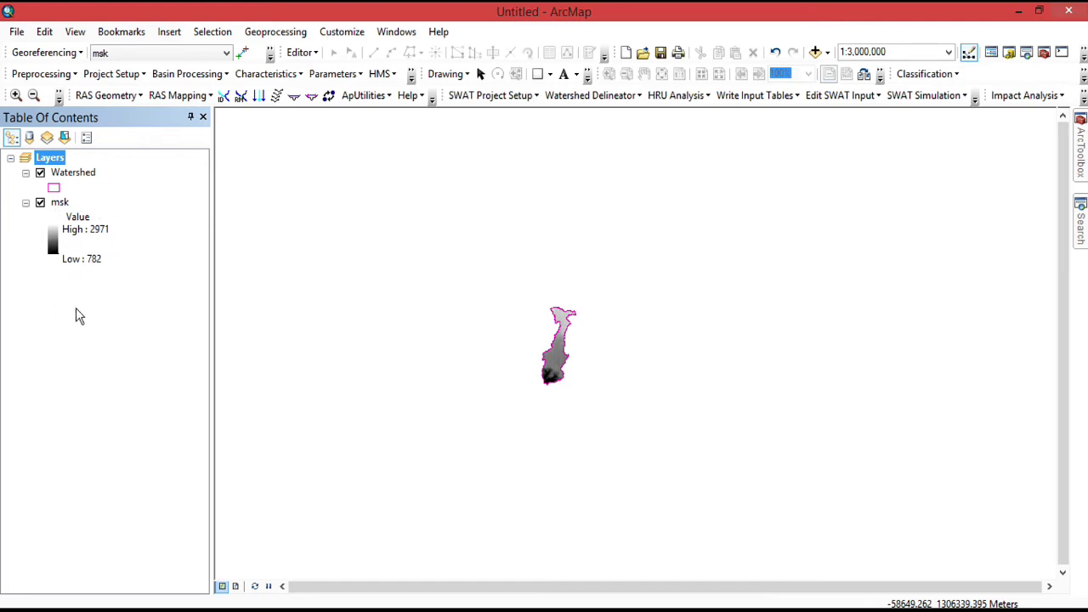
- Start the Fill tool from the Spatial Analyst hydrology tools with msk as the input surface raster
click(1080, 144)
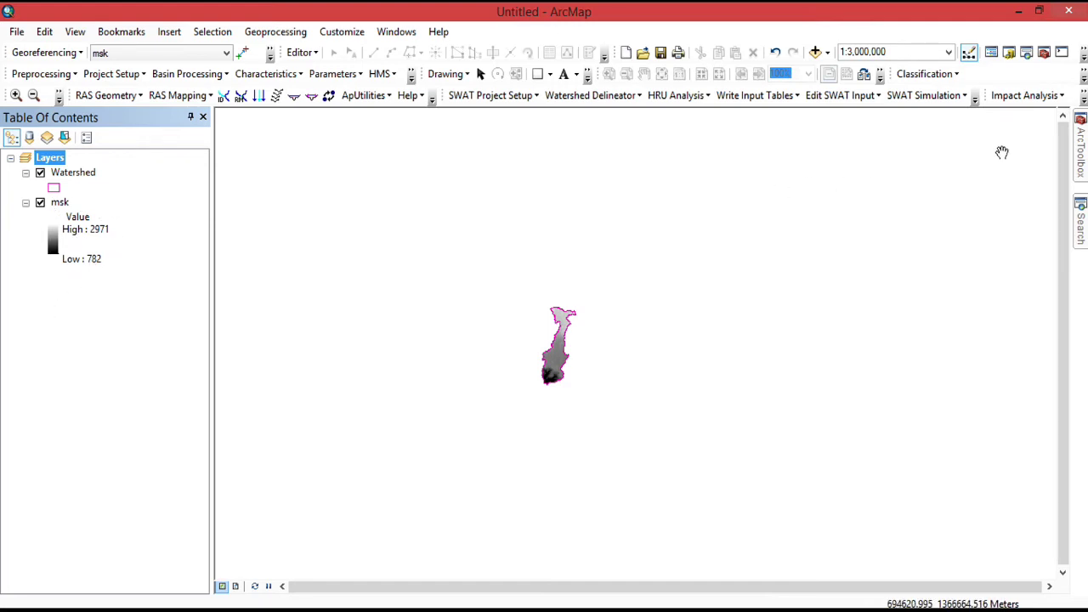
click(806, 344)
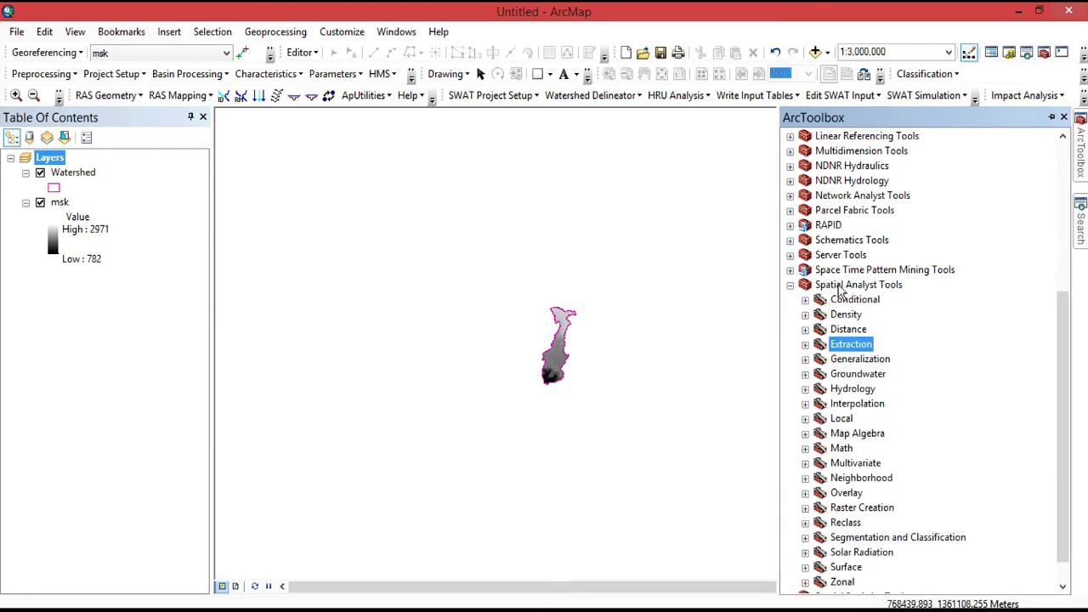
double_click(853, 389)
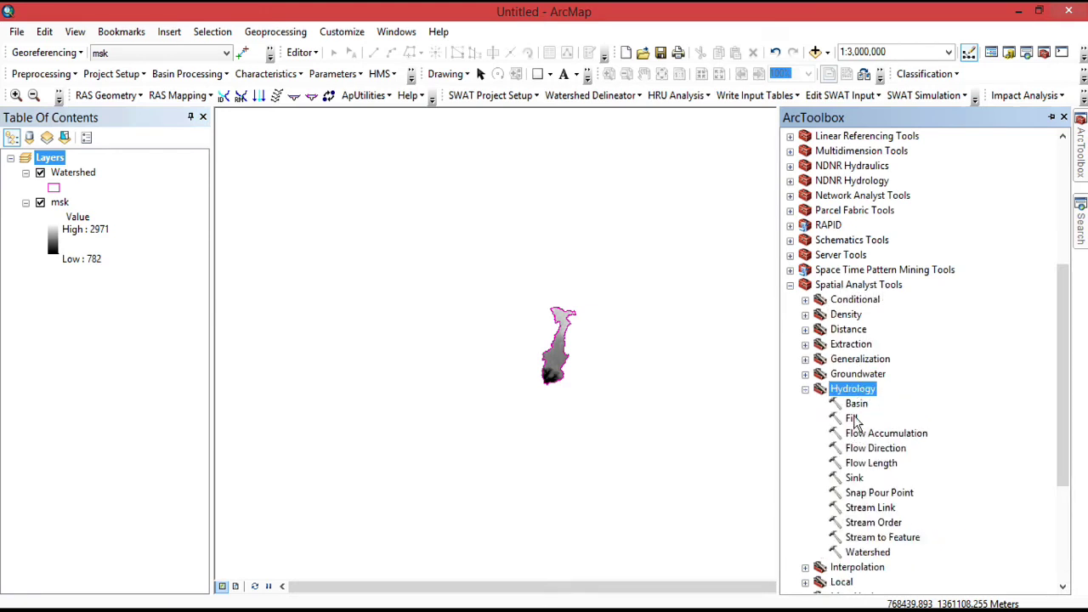
double_click(853, 419)
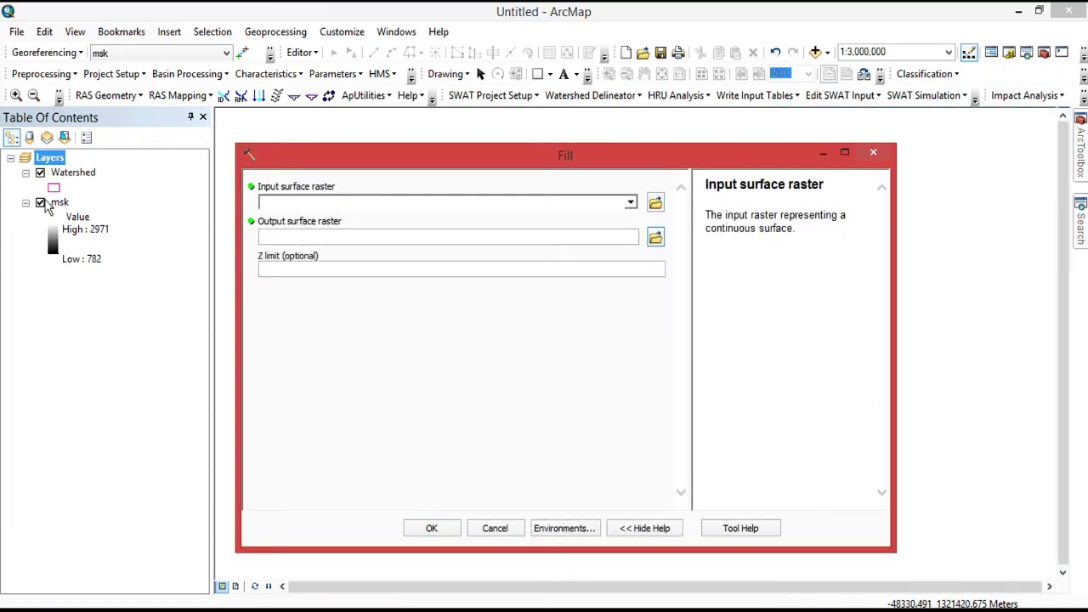
drag(56, 202, 311, 202)
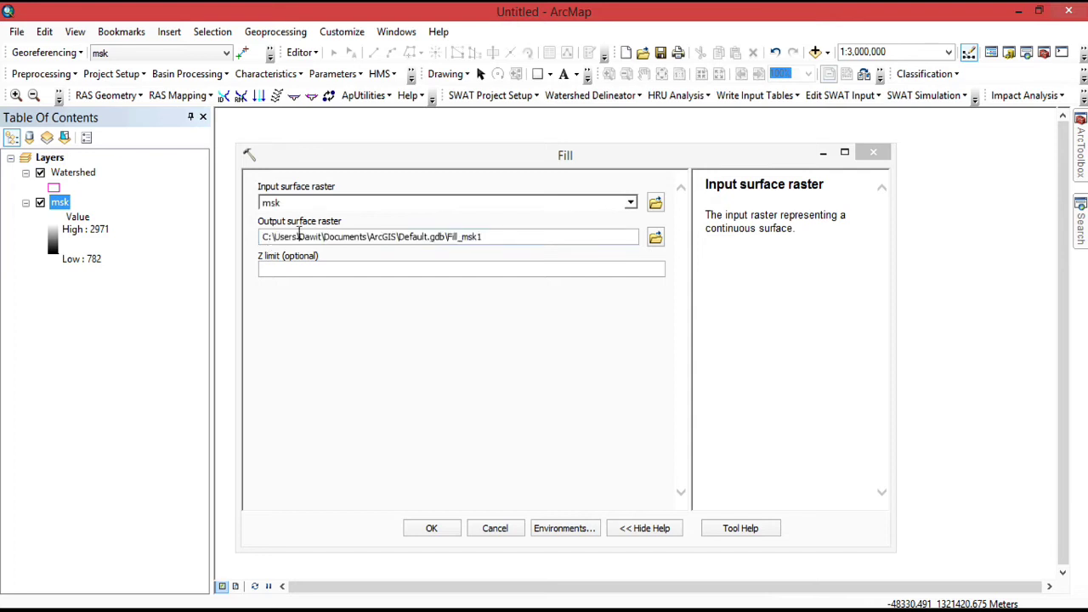
- Create a folder named Prepared DEM inside the DEM folder for the Fill tool's output surface raster
click(656, 237)
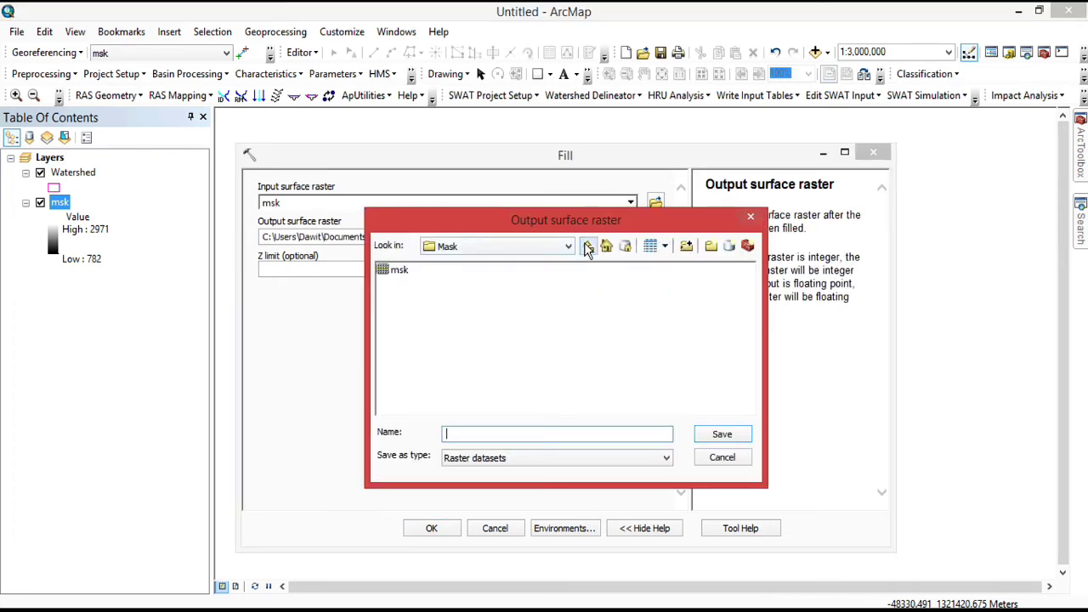
click(588, 246)
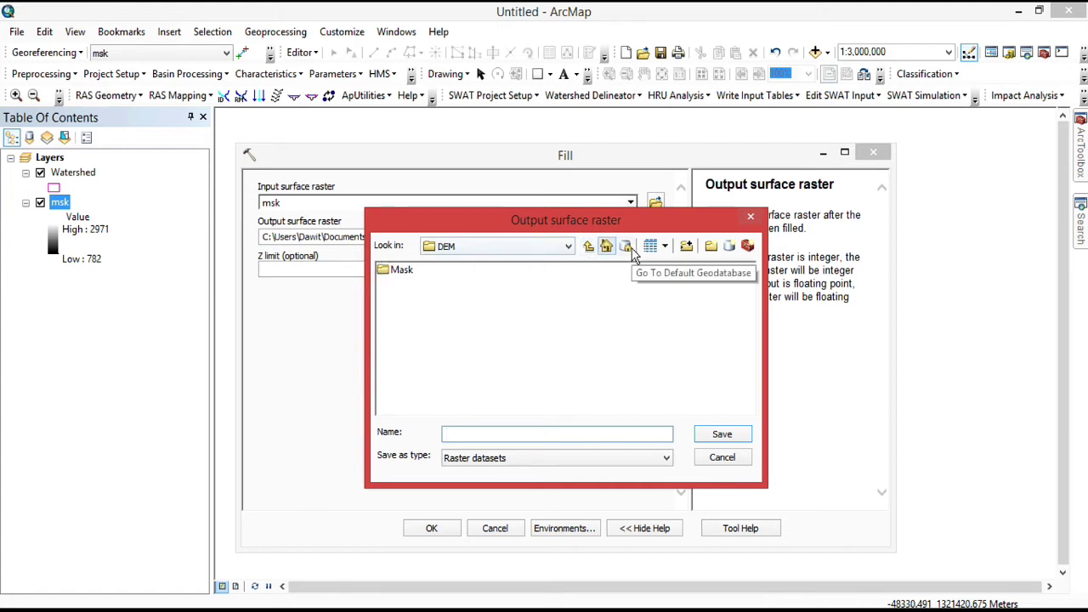
click(711, 247)
text(Prepared DEM)
key(Return)
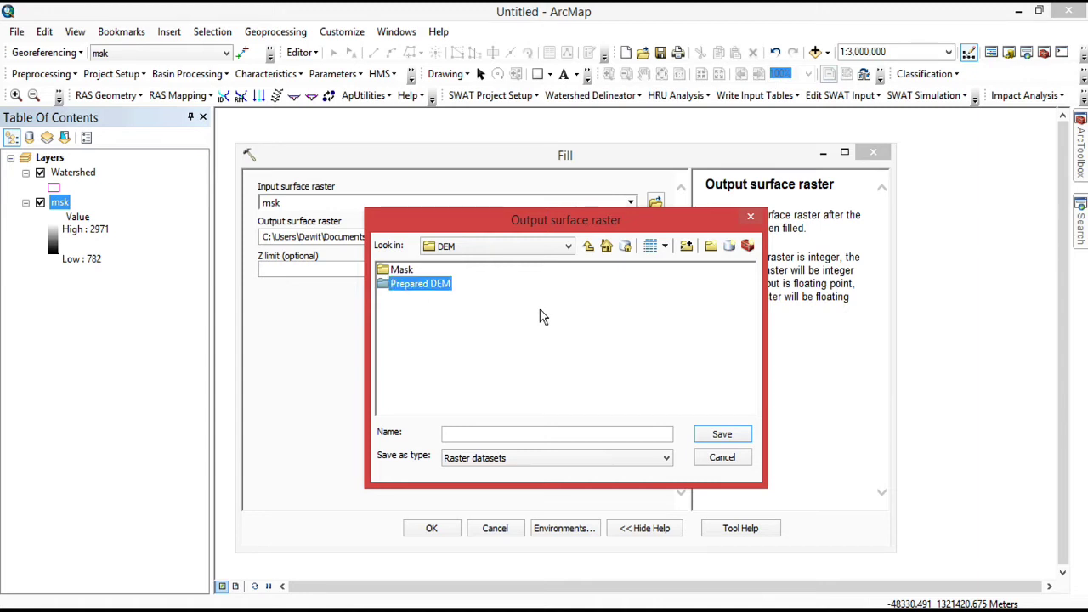
- Save the Fill output as Dem_Filled in the Prepared DEM folder and run the Fill tool
click(445, 302)
double_click(392, 286)
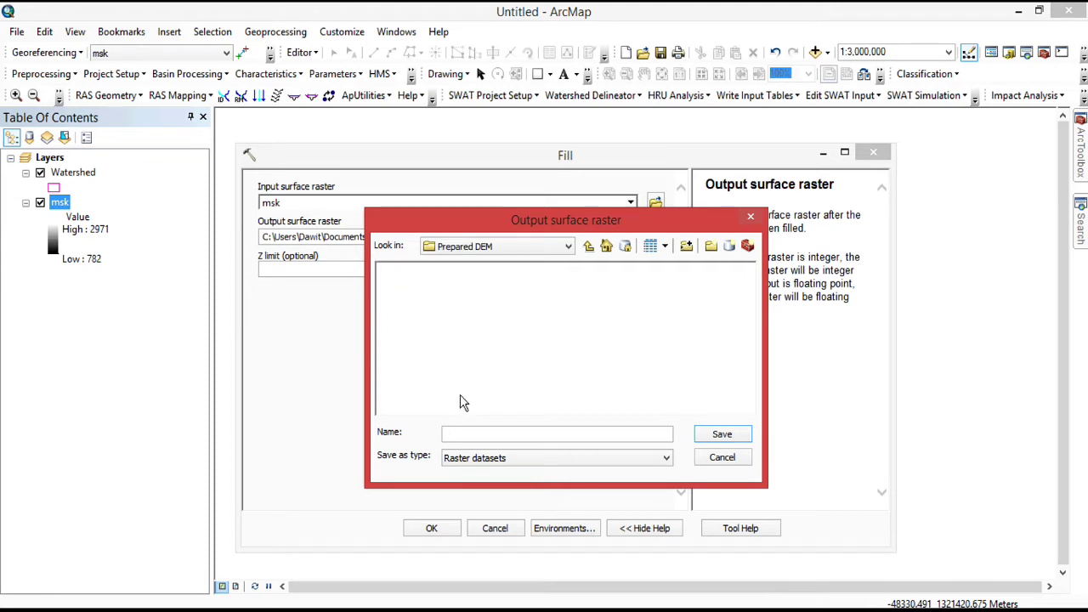
click(484, 435)
text(Dem_Filled)
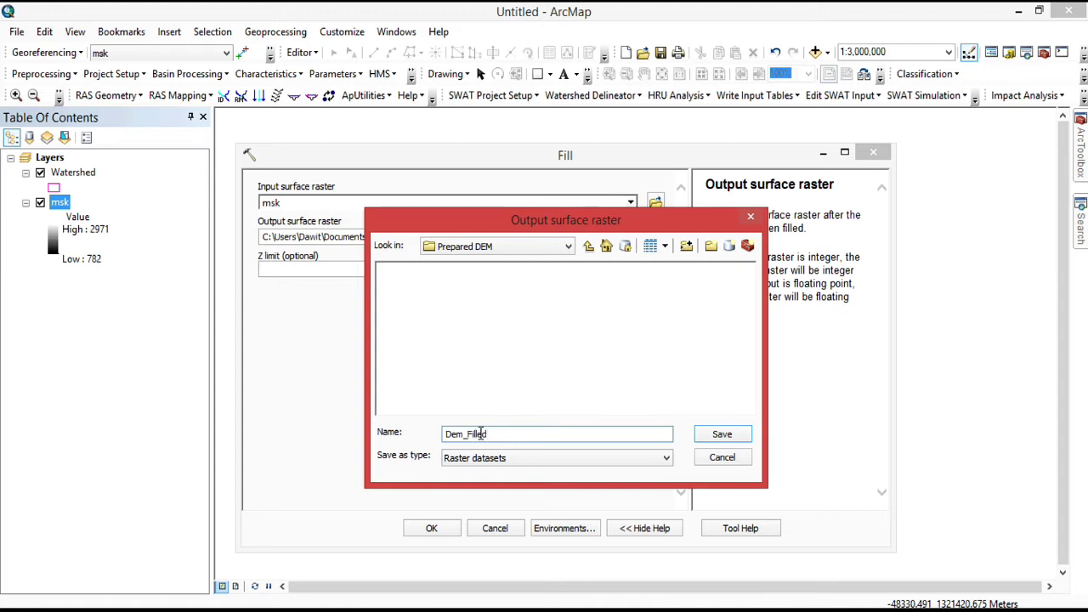
click(707, 435)
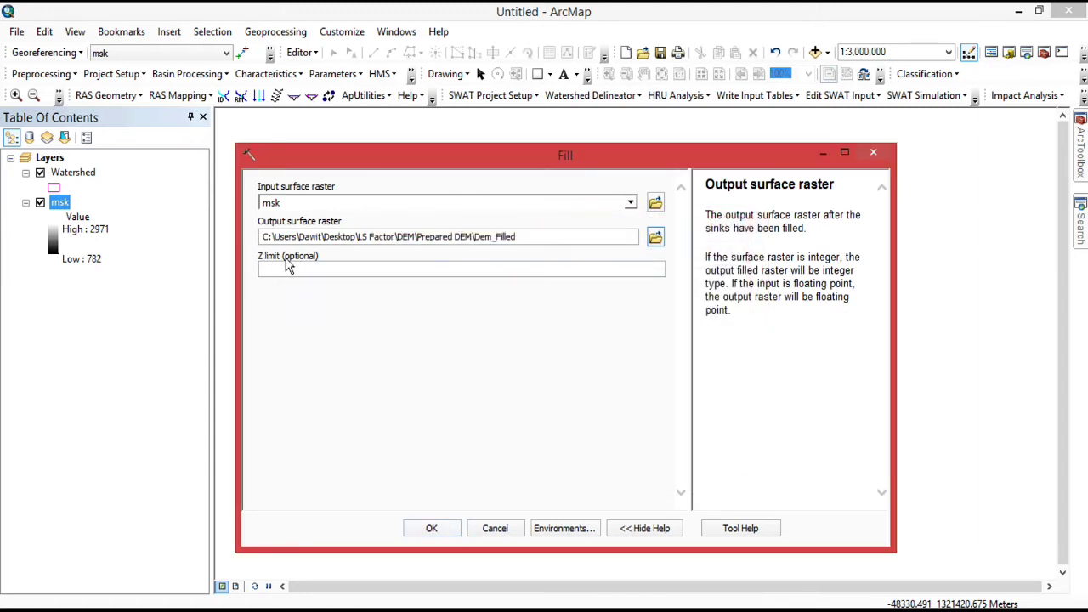
click(432, 529)
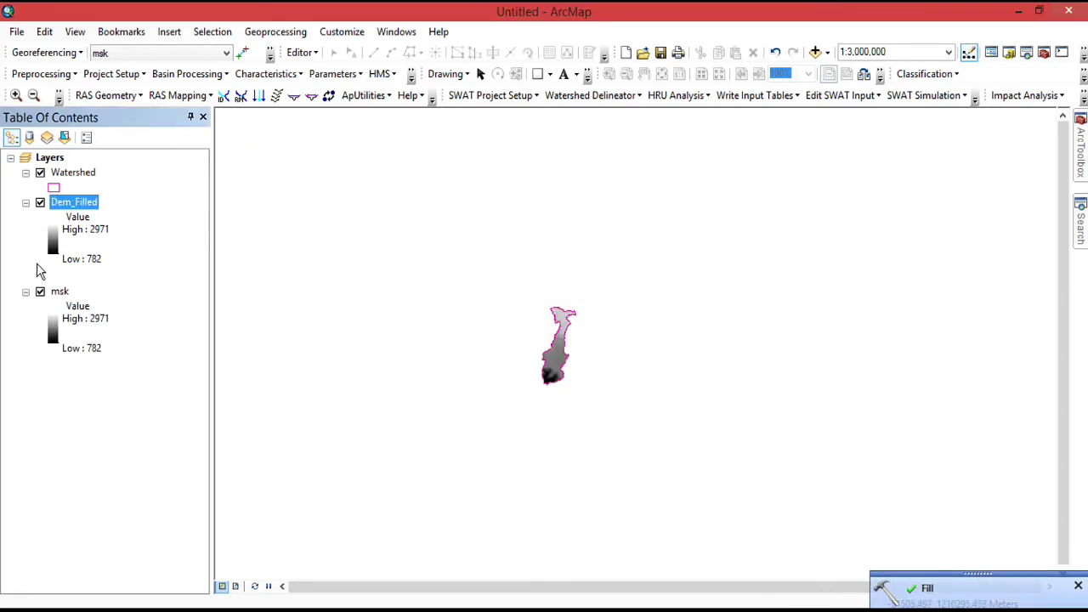
- Remove the msk layer from the map
right_click(64, 292)
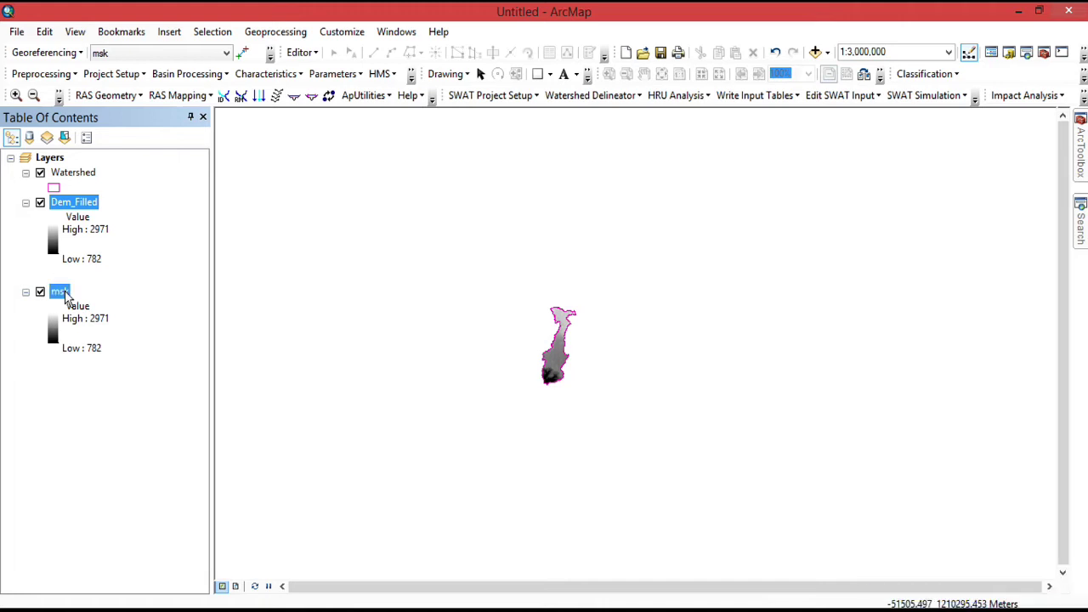
click(102, 322)
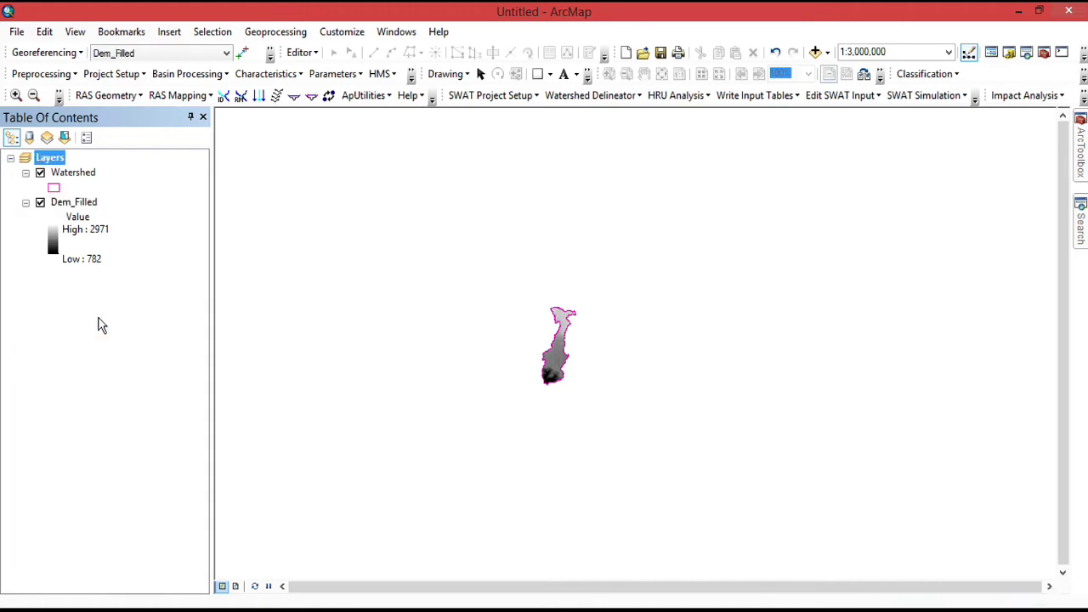
key(alt+Tab)
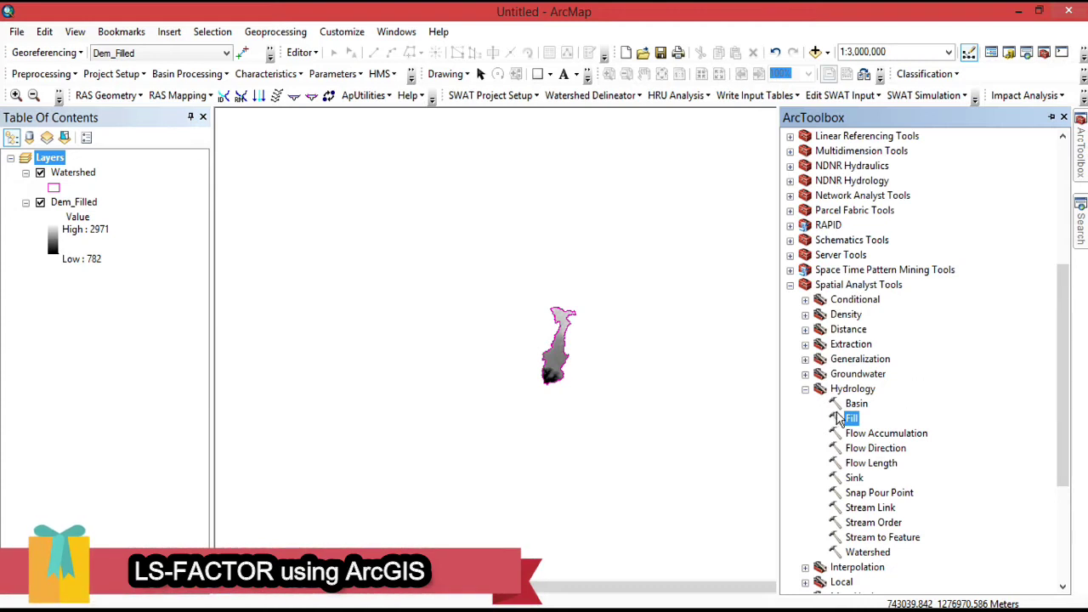
- Start the Flow Direction tool from the Spatial Analyst hydrology tools with Dem_Filled as the input surface raster
click(875, 451)
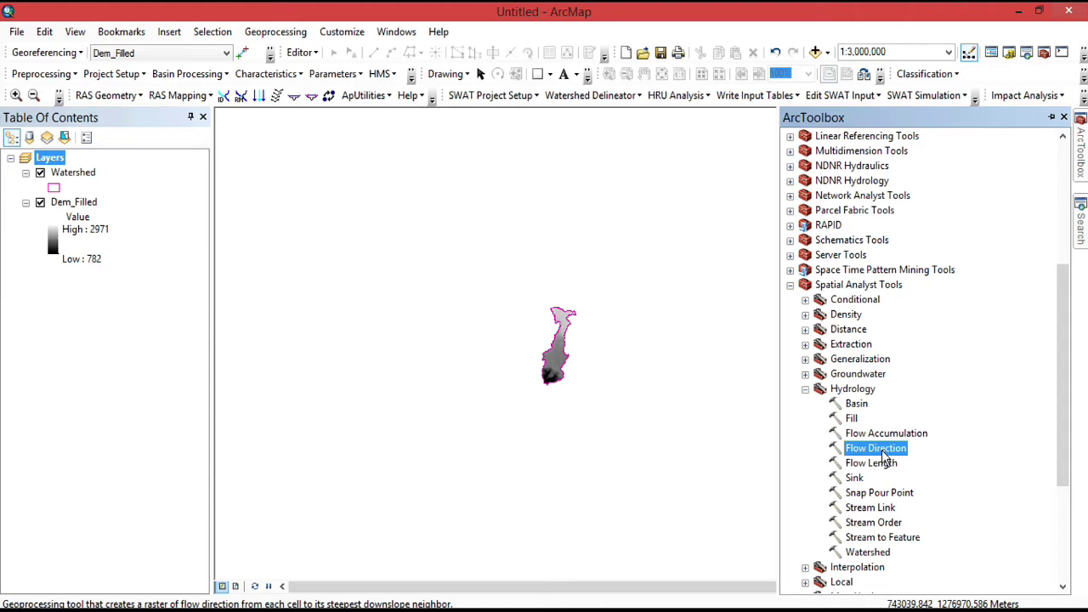
double_click(883, 450)
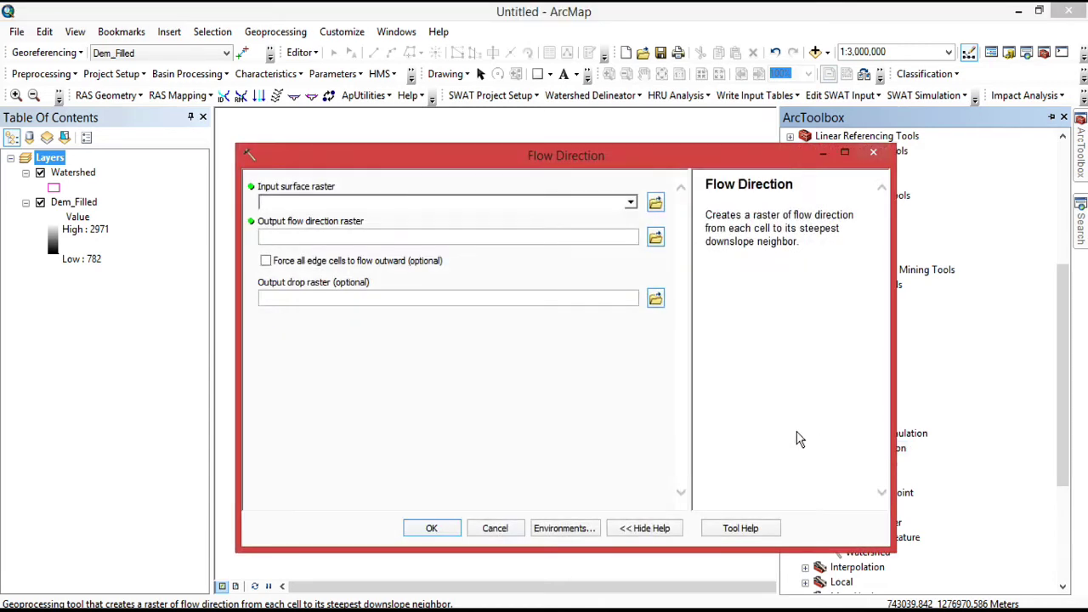
click(630, 204)
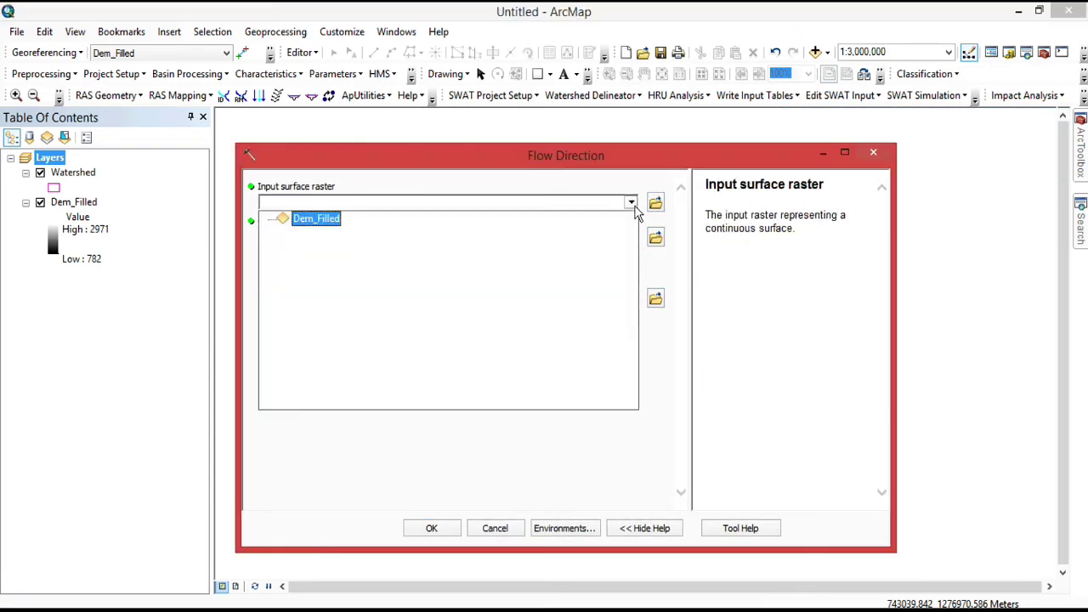
click(326, 224)
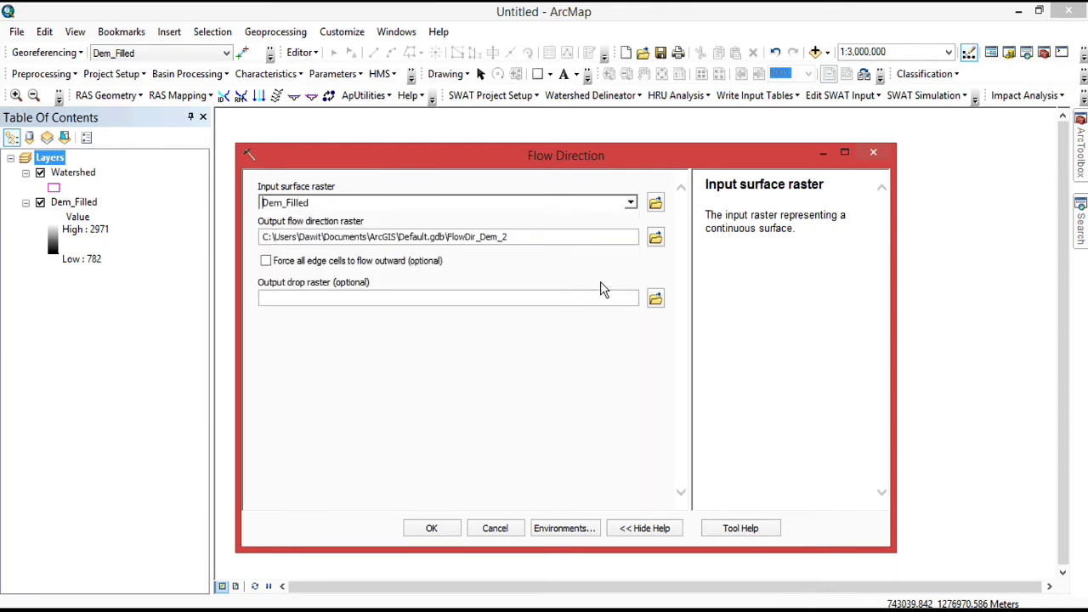
- Create a folder named Flow_Direction inside the LS Factor folder for the output flow direction raster
click(655, 237)
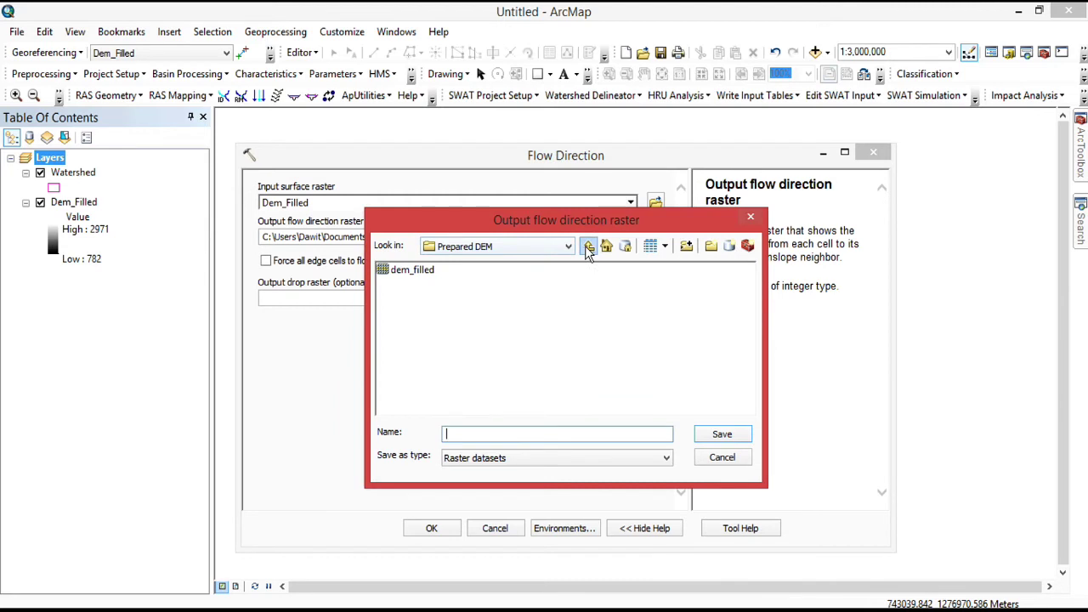
click(589, 246)
click(589, 247)
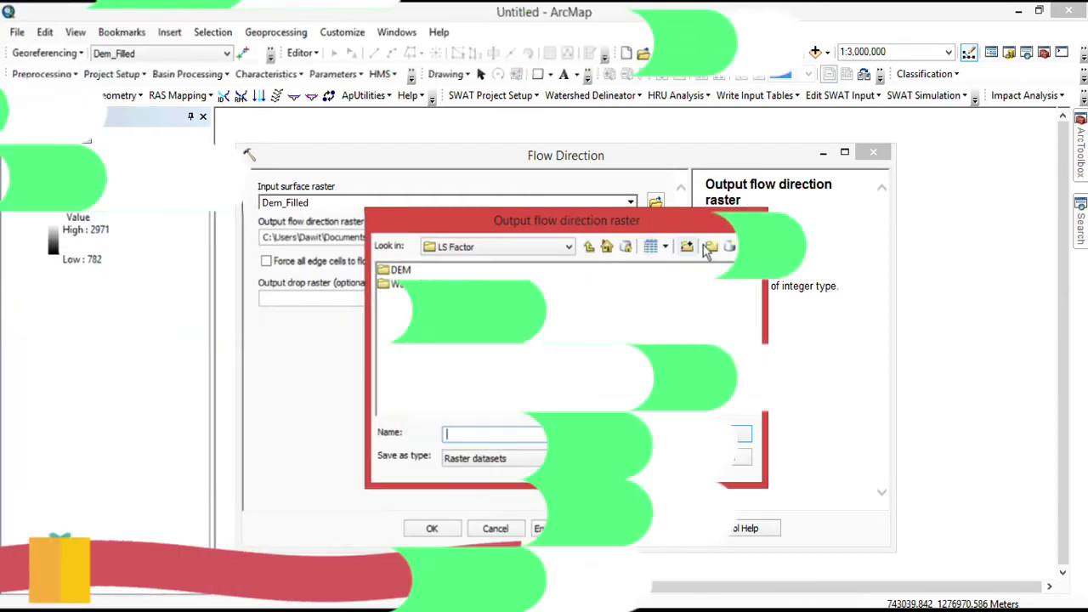
click(710, 246)
text(F)
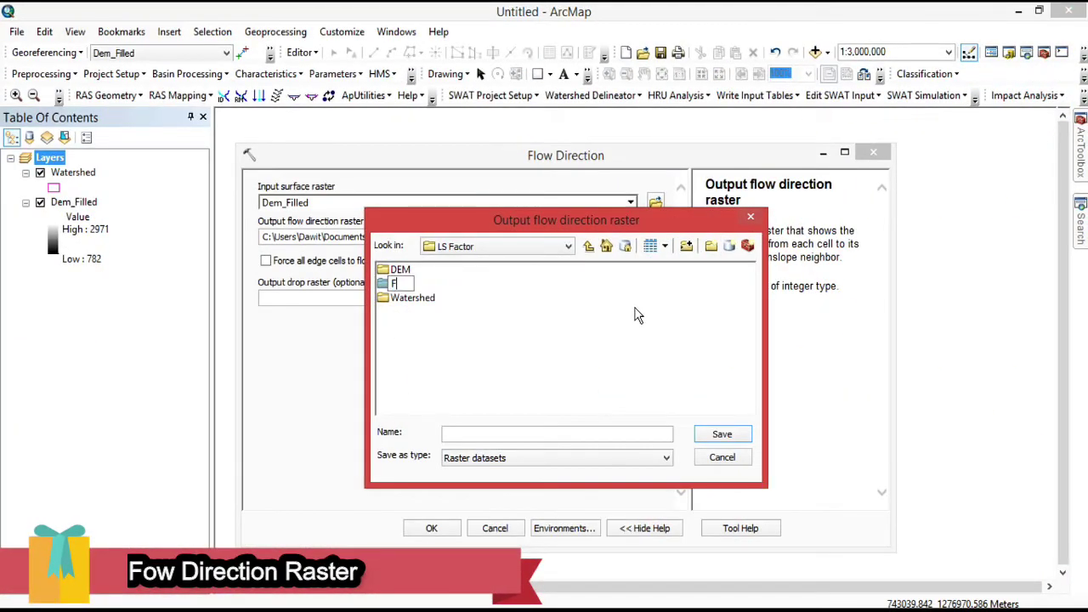
text(low_Direction)
click(535, 307)
- Name the output flow direction raster dir in the Flow_Direction folder and run Flow Direction
double_click(435, 289)
click(483, 434)
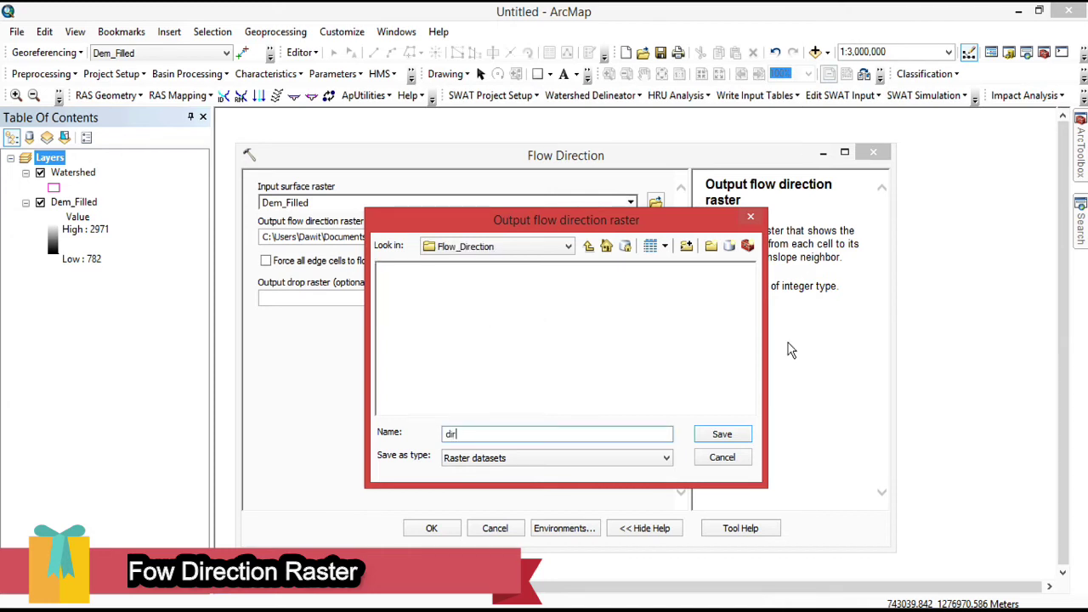
click(731, 435)
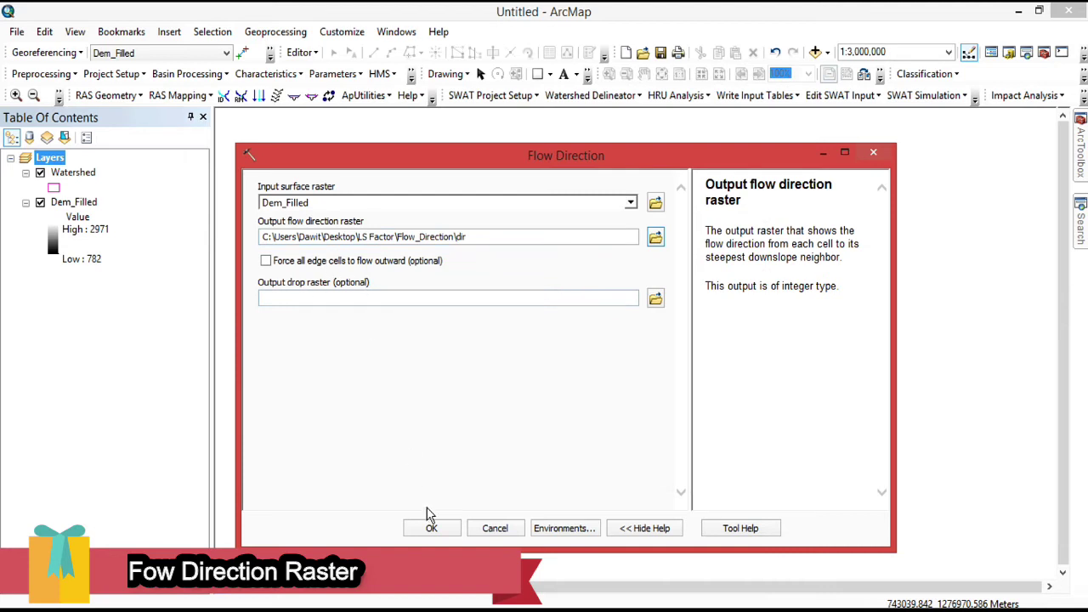
click(442, 531)
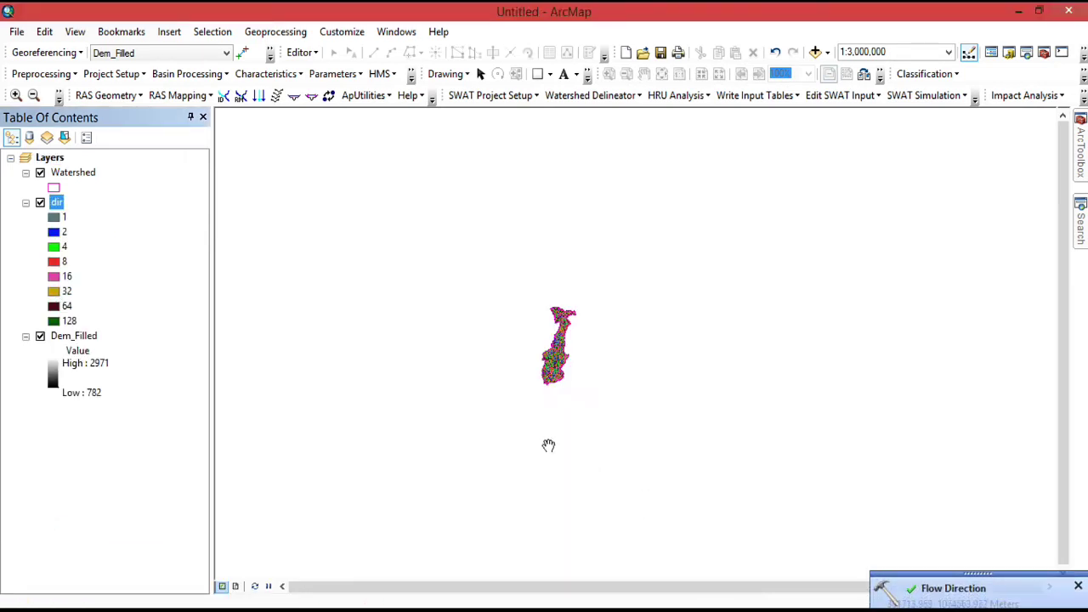
- Start the Flow Accumulation tool with dir as the input flow direction raster
click(1081, 166)
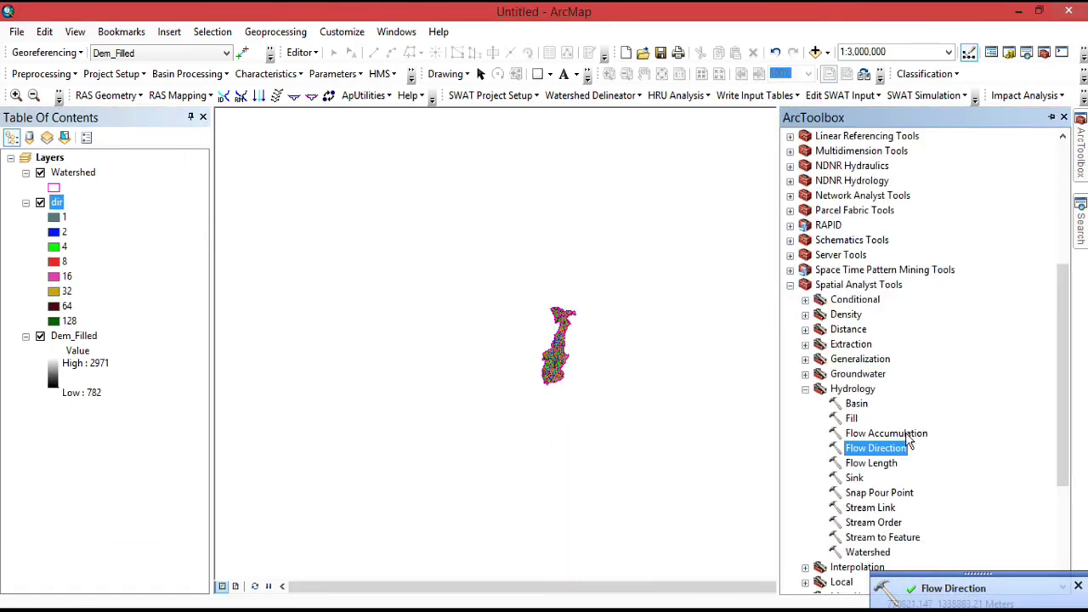
double_click(886, 435)
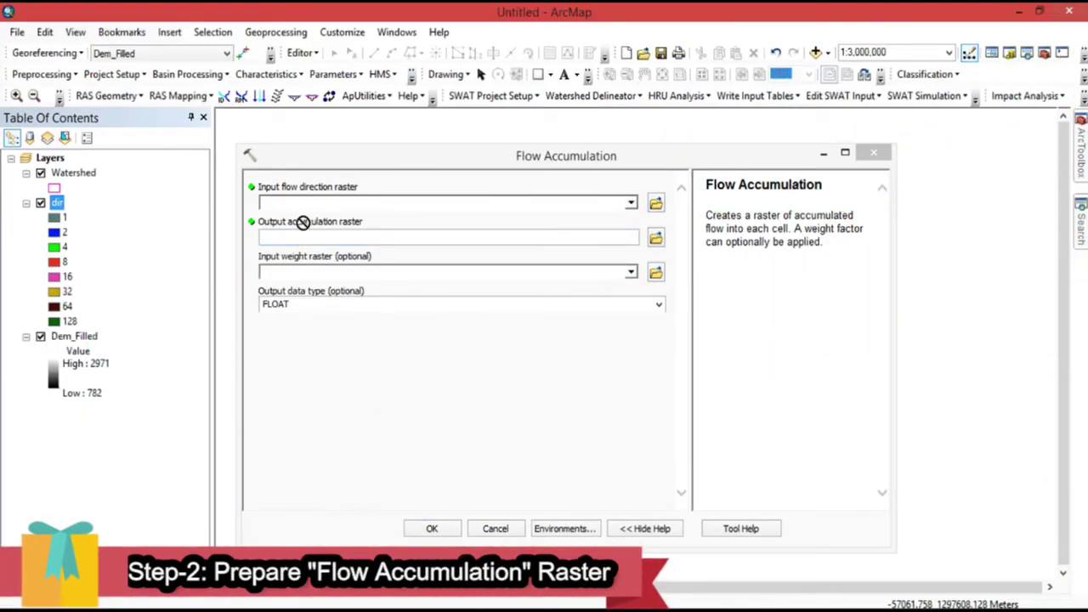
drag(330, 204, 336, 204)
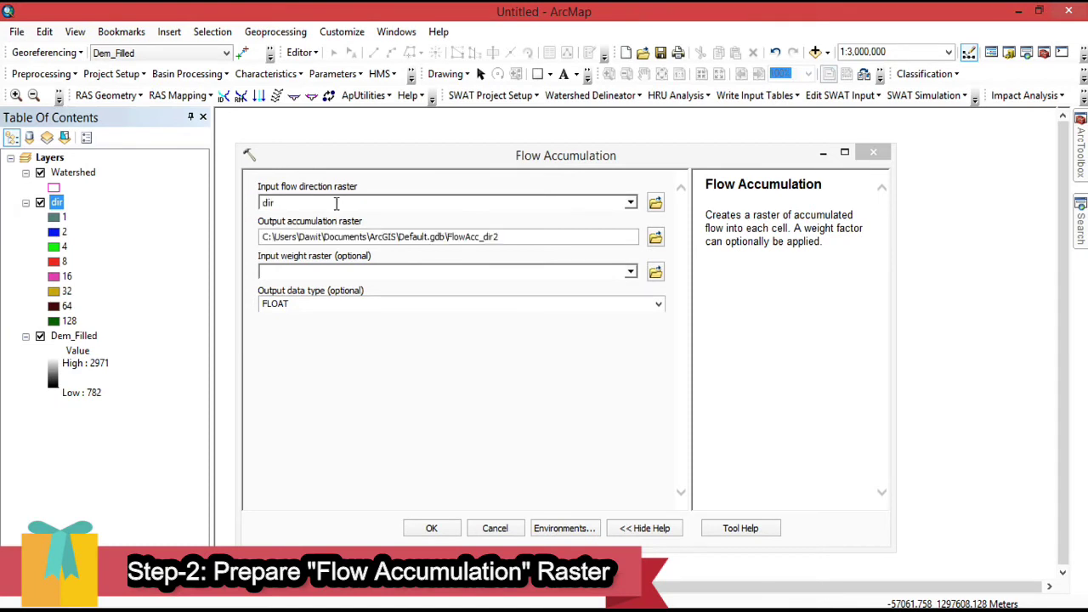
- Create a folder named Flow_Accumultion inside the LS Factor folder for the output accumulation raster
click(655, 236)
click(589, 246)
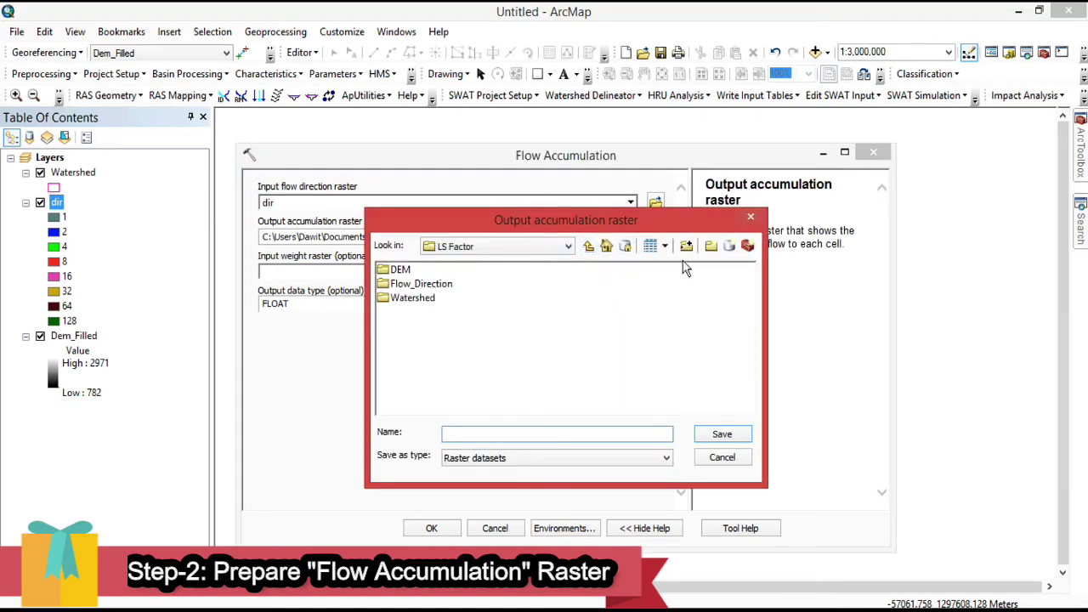
click(711, 246)
text(Flow_Accumu)
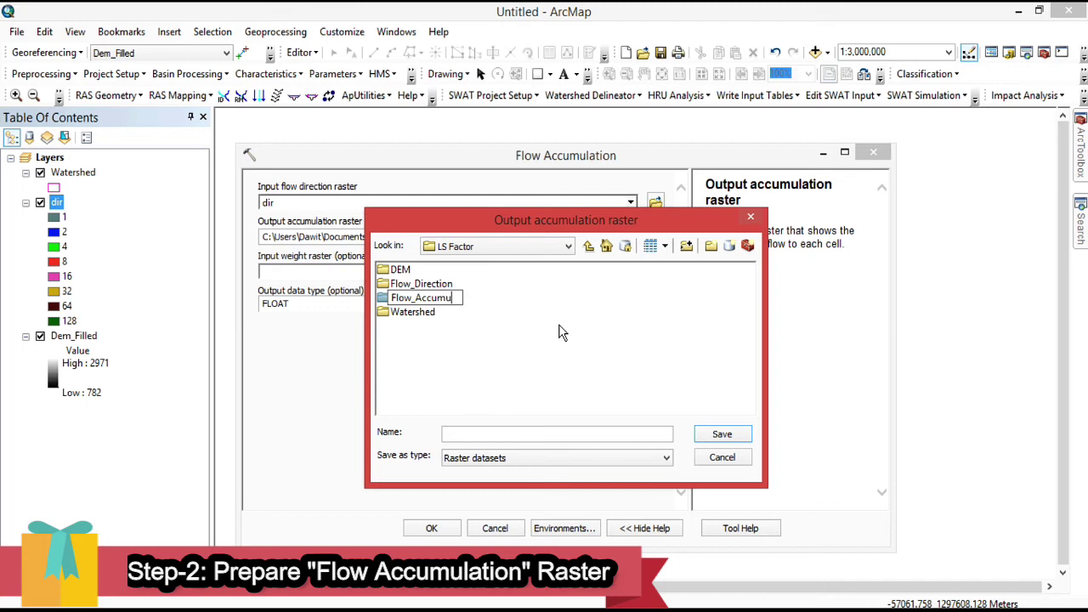
text(tion)
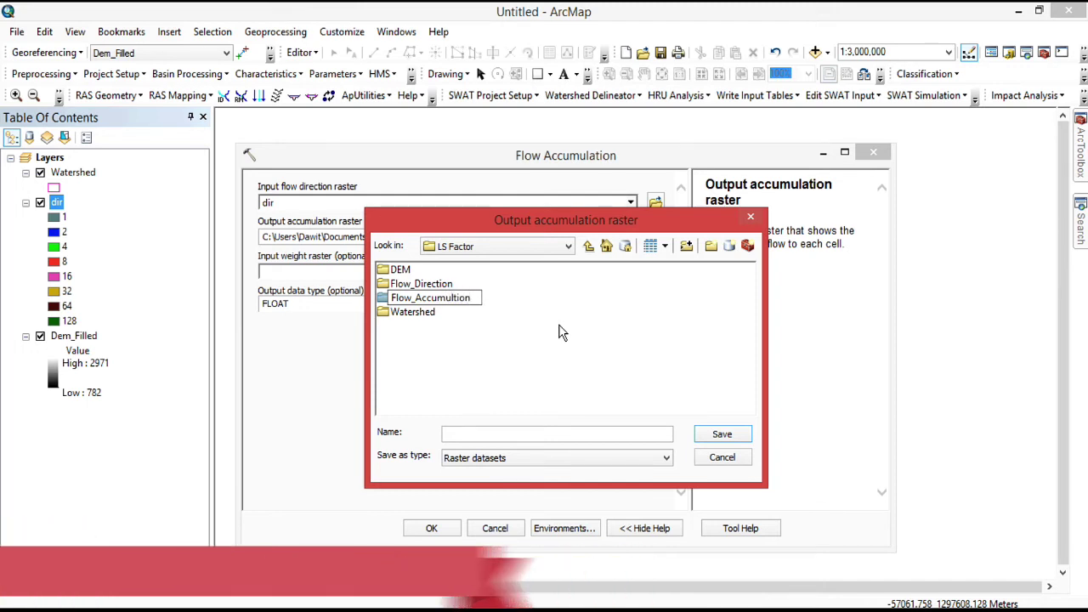
key(Return)
- Name the output accumulation raster acc in the Flow_Accumultion folder and run Flow Accumulation with the FLOAT data type
double_click(455, 286)
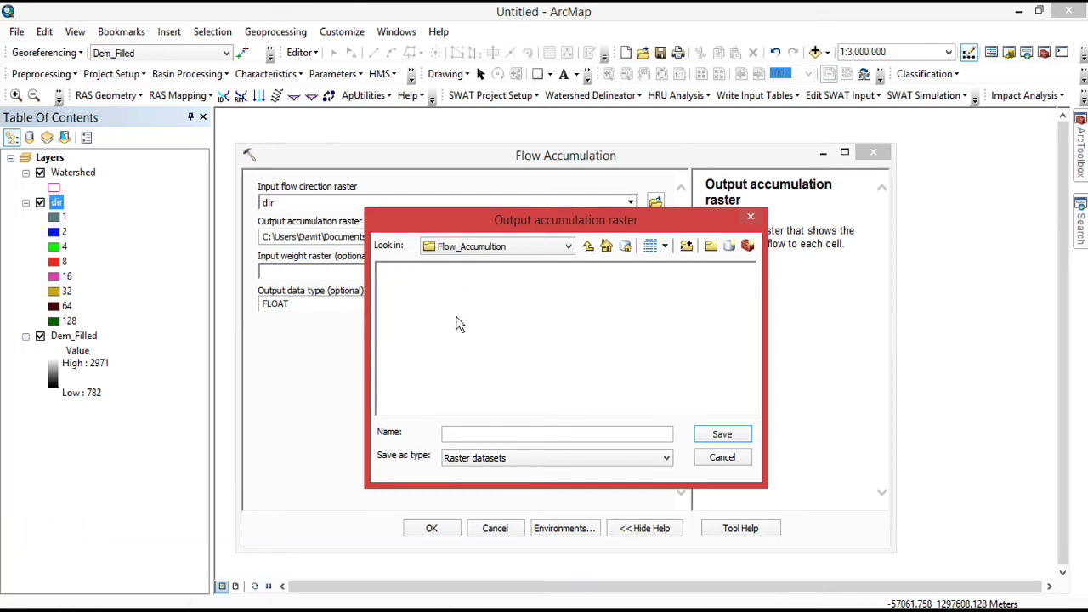
click(498, 432)
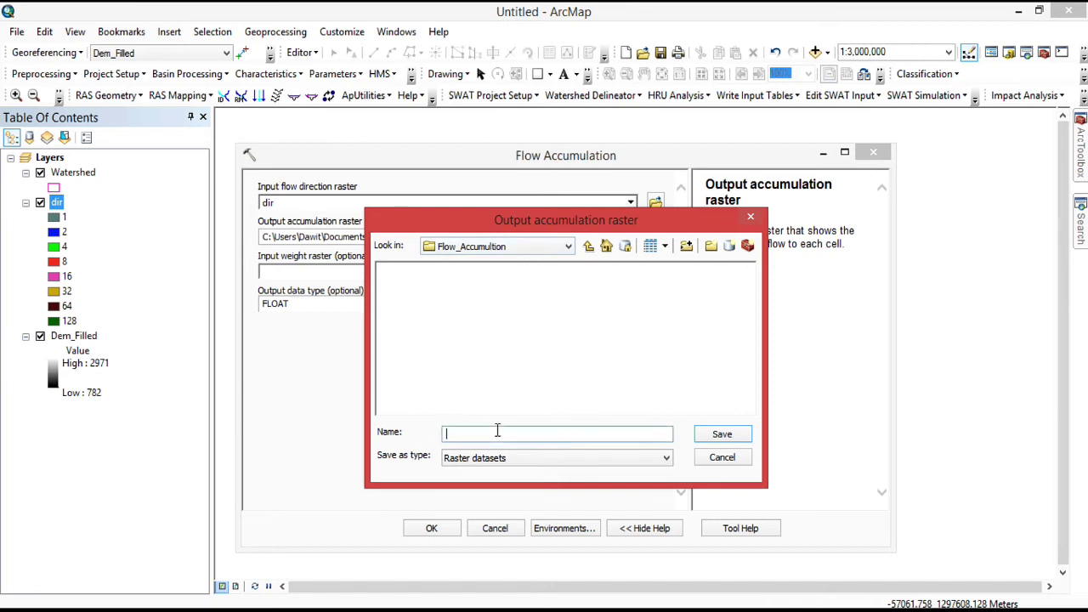
click(722, 434)
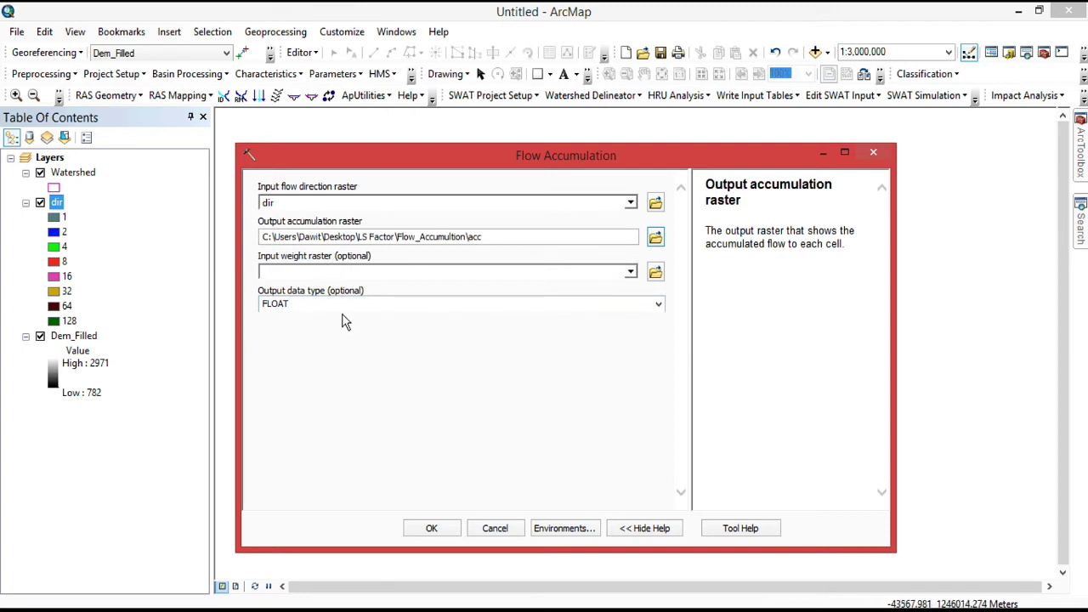
click(448, 531)
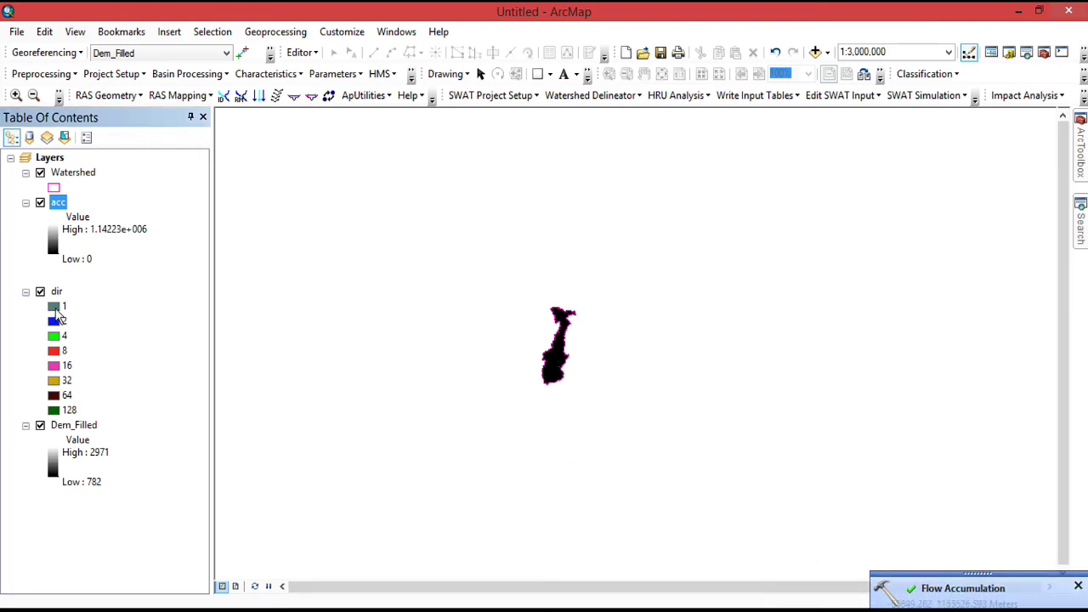
- Remove the dir layer from the map
right_click(53, 294)
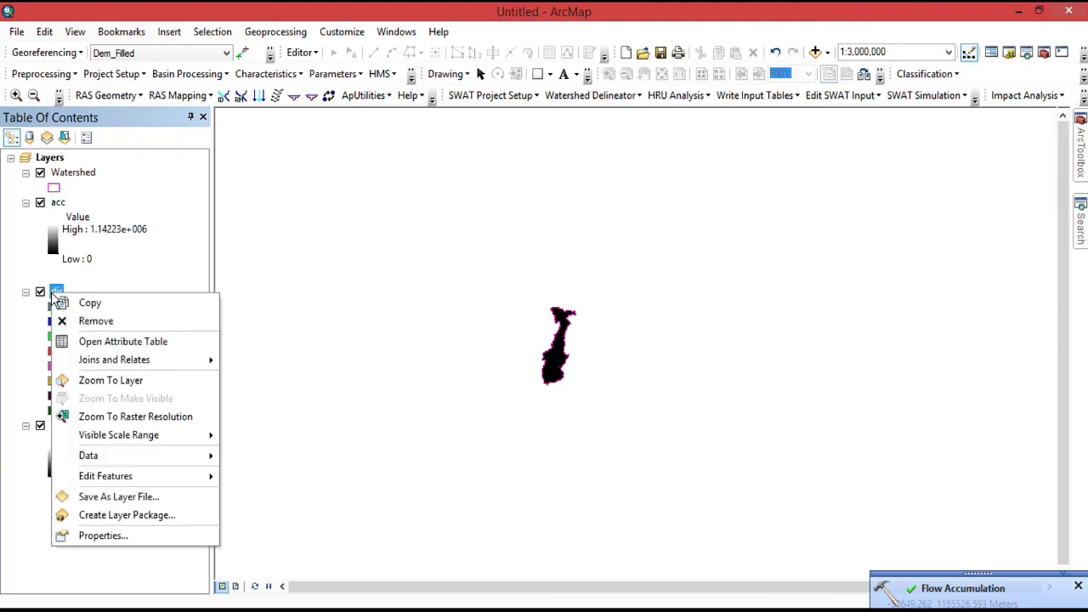
click(99, 325)
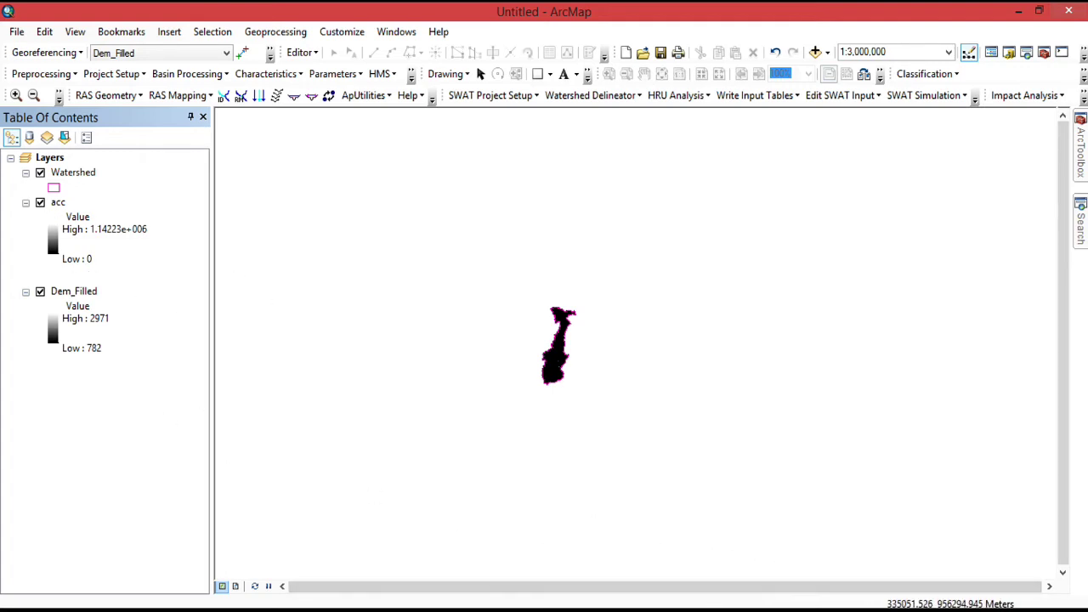
key(alt+Tab)
drag(256, 403, 456, 403)
click(172, 555)
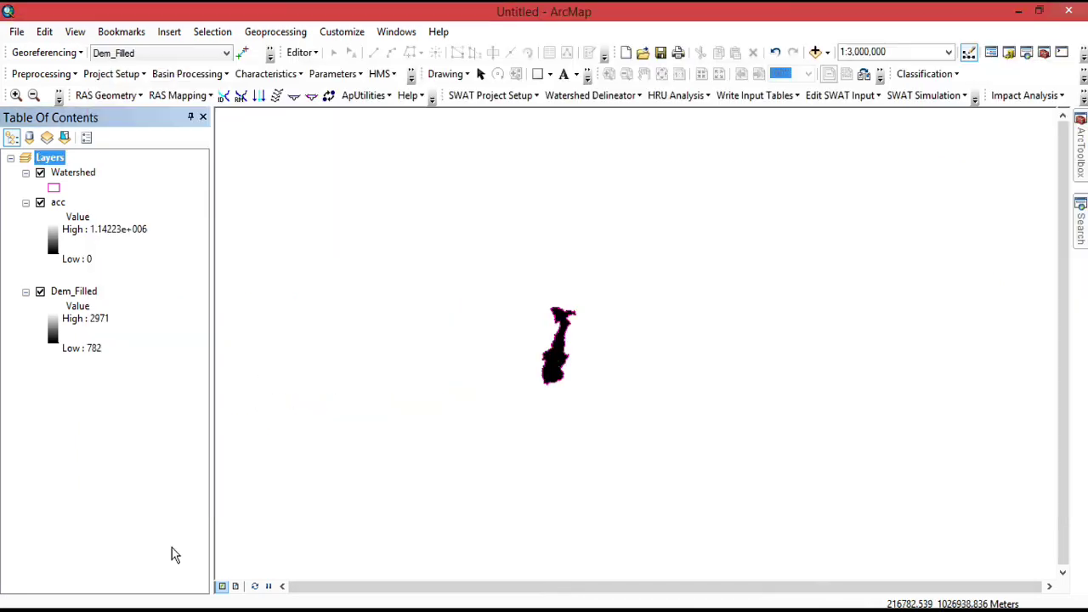
- Collapse the Hydrology toolset and start the Slope tool from the Spatial Analyst surface tools
click(1073, 175)
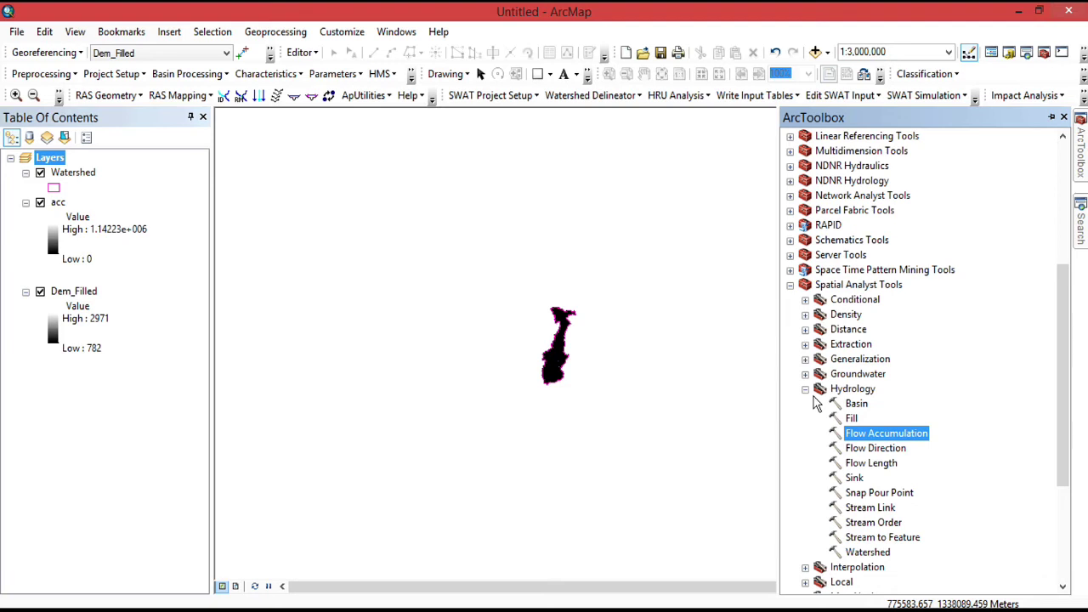
click(805, 389)
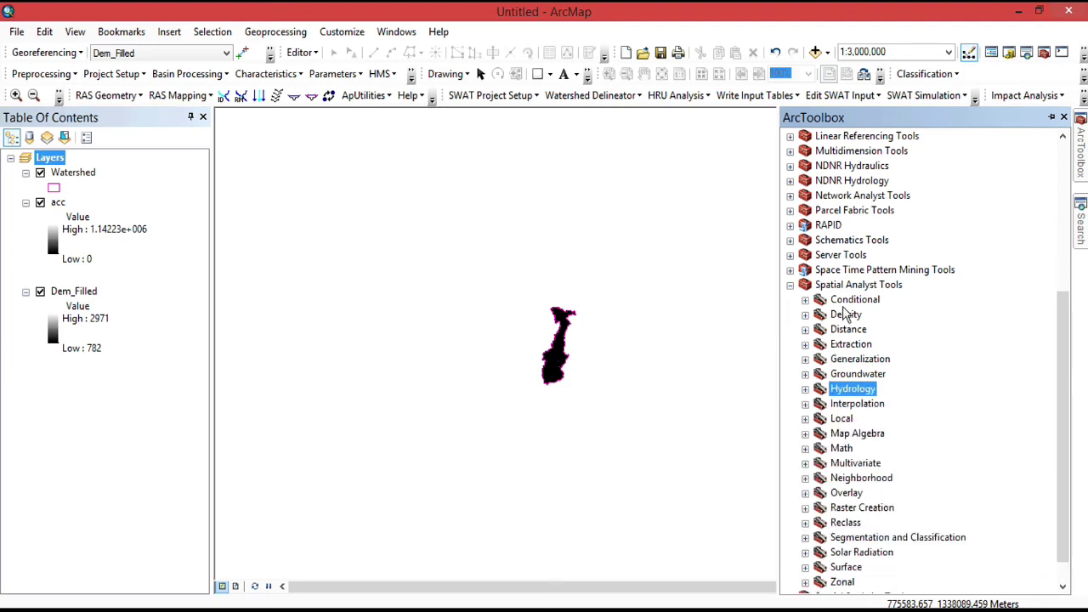
double_click(846, 568)
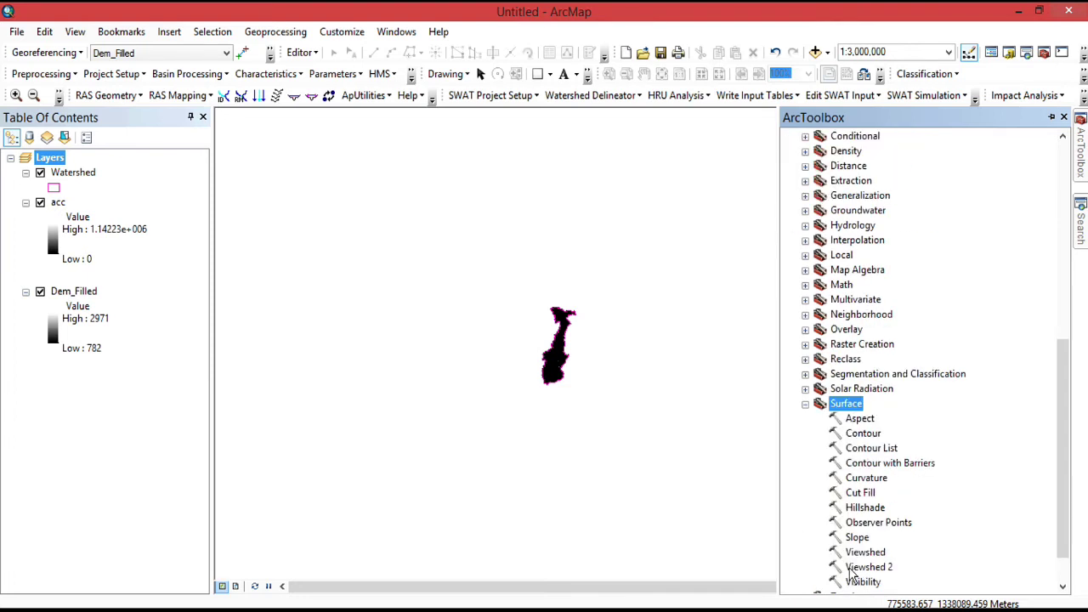
scroll(848, 486, down, 1)
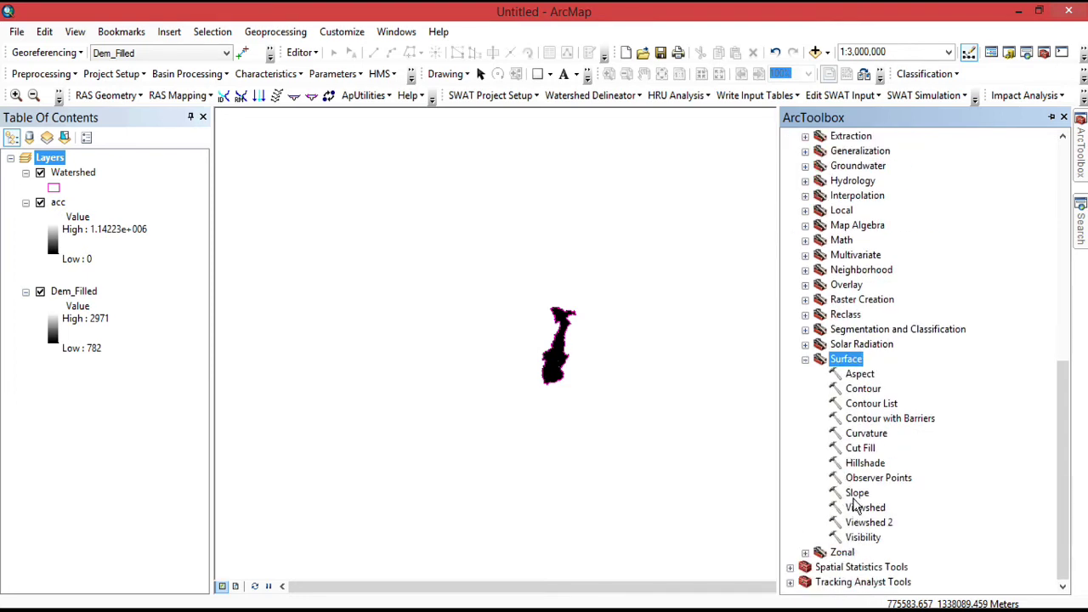
click(857, 494)
double_click(858, 494)
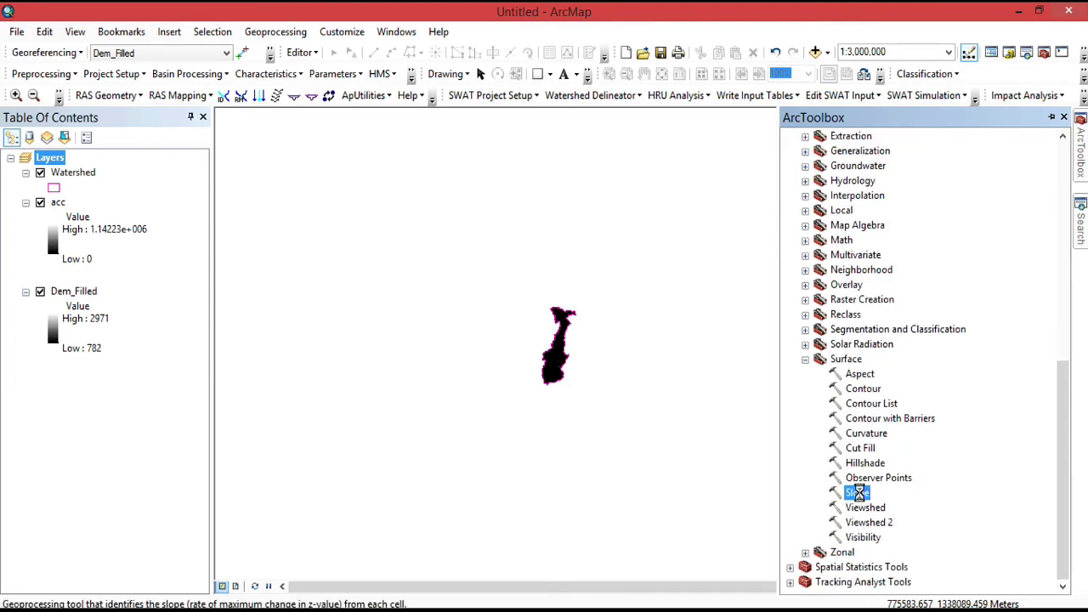
- Set Dem_Filled as the Slope input raster and create a folder named Slope inside the LS Factor folder for the output
click(289, 205)
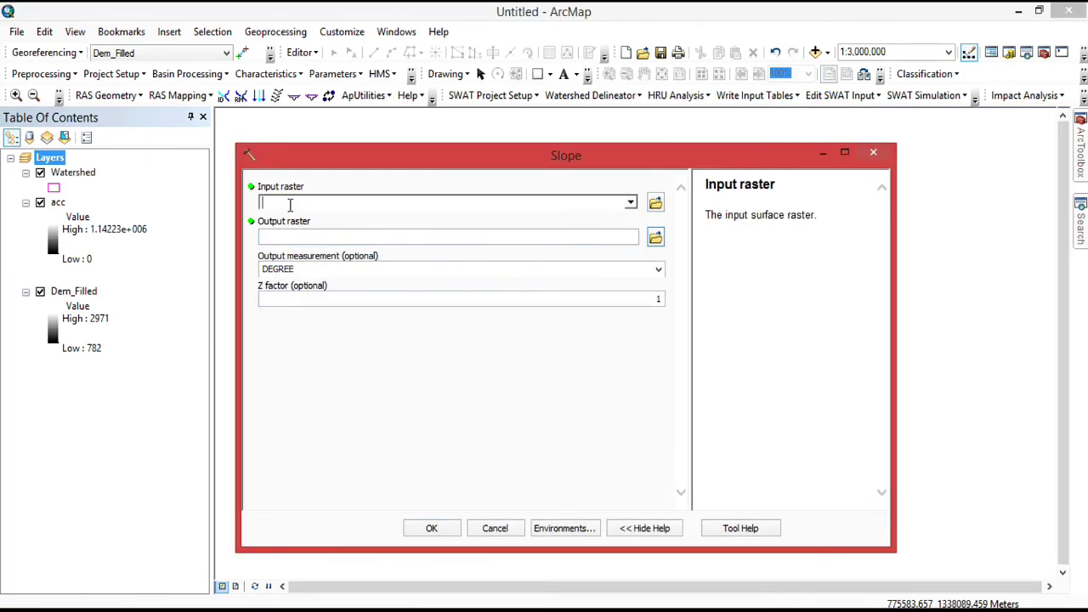
drag(74, 291, 331, 208)
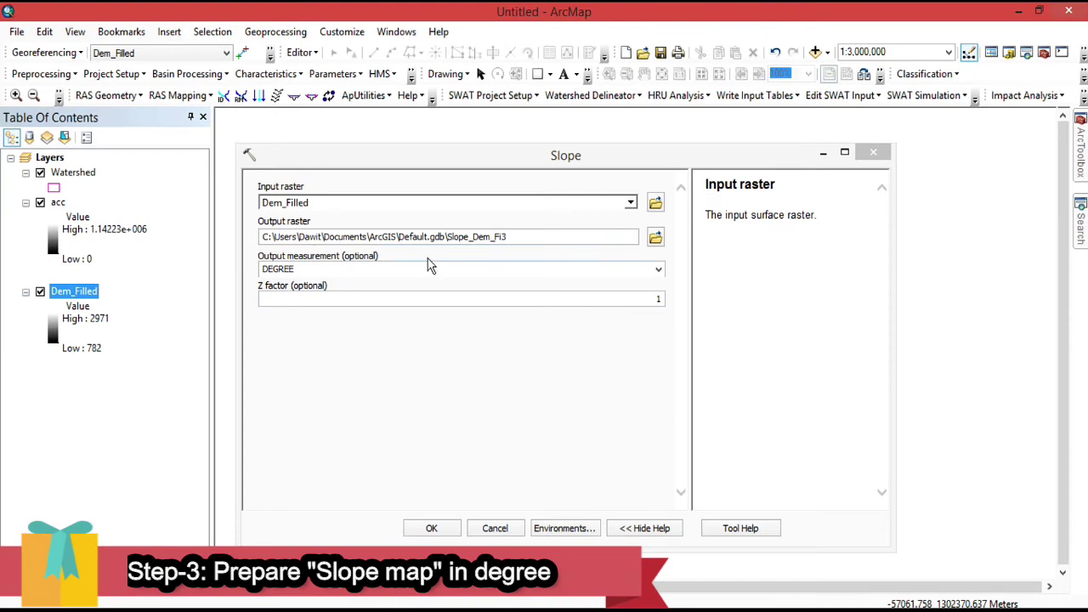
click(655, 237)
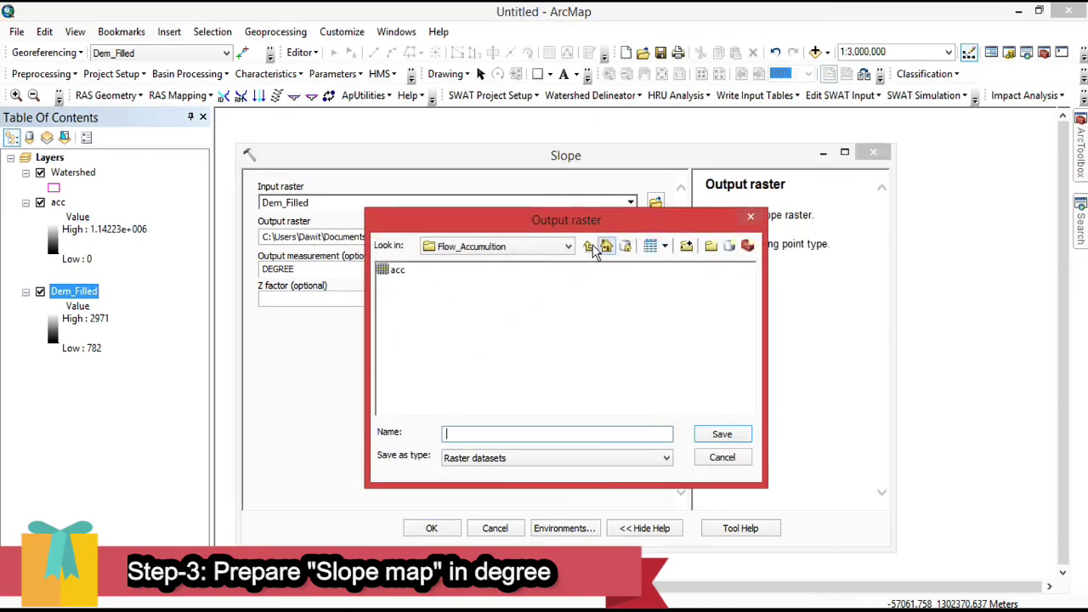
click(588, 247)
click(711, 246)
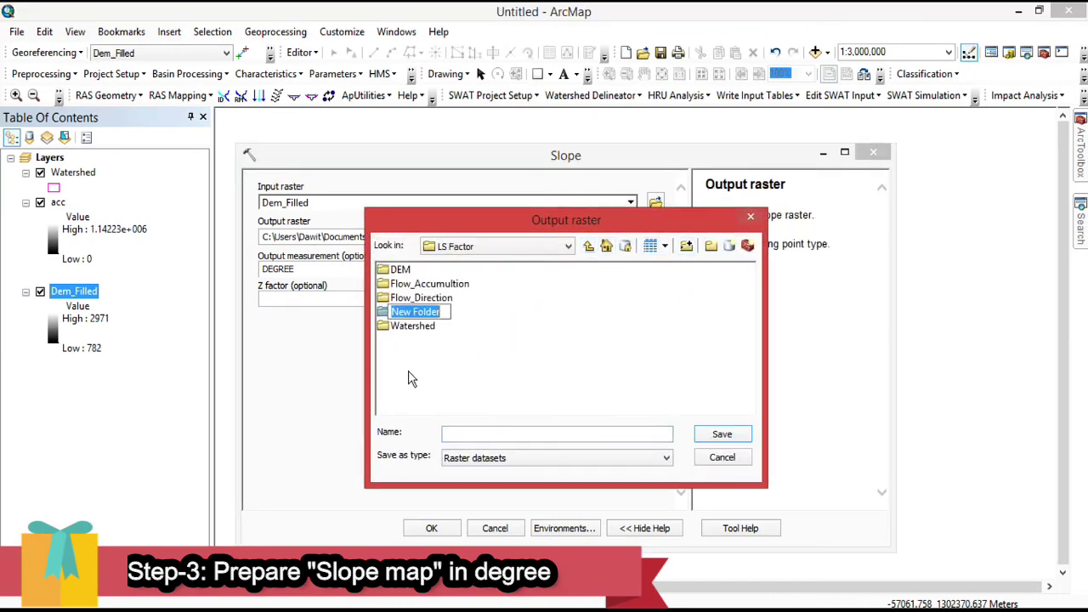
text(Slope)
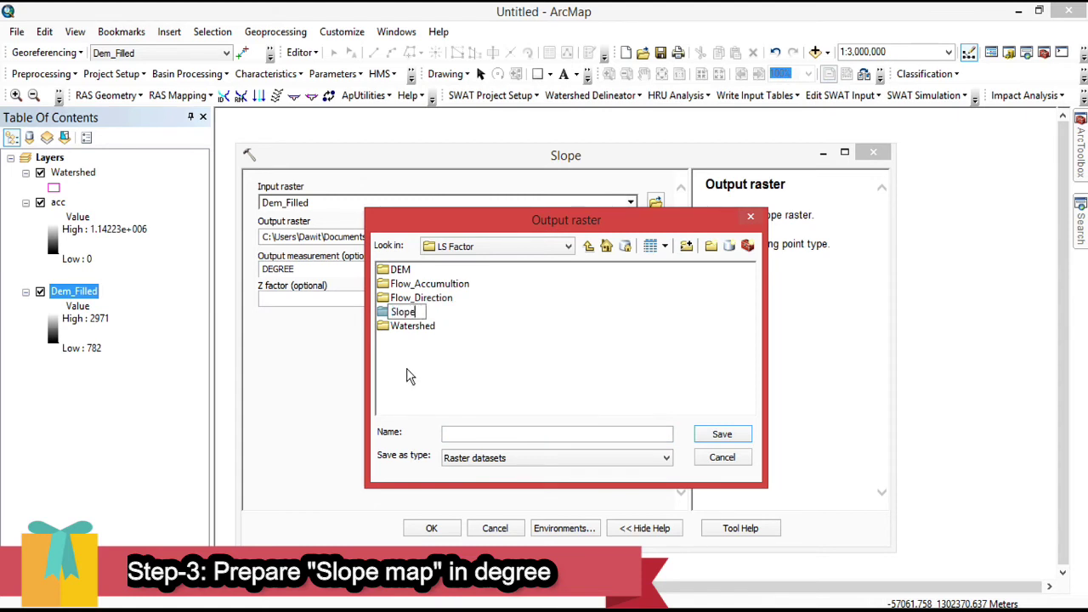
key(Return)
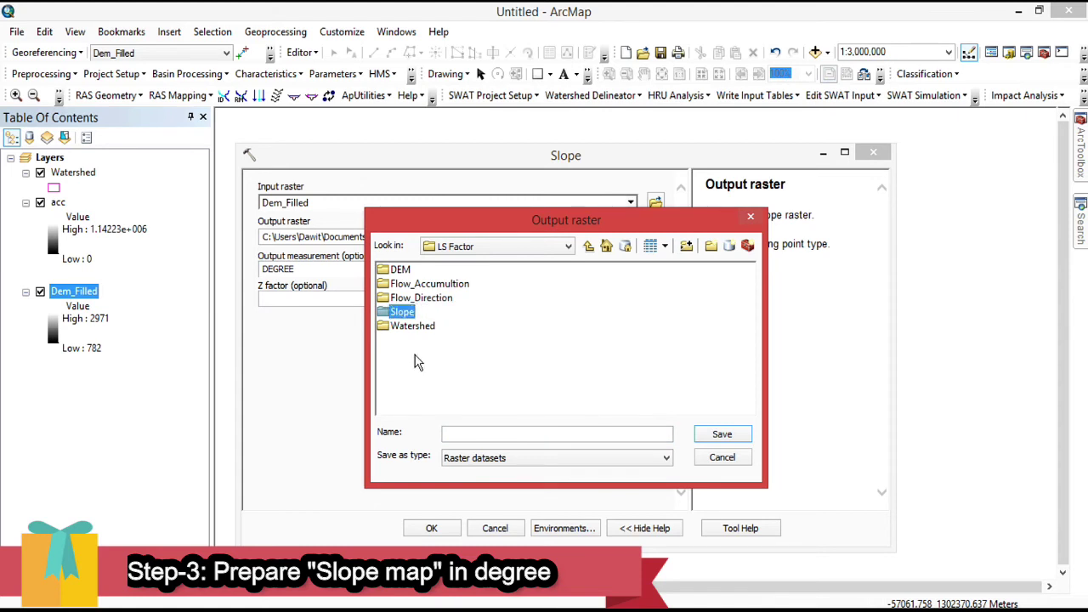
- Name the output raster Slope in the new Slope folder and run the Slope tool with the DEGREE output measurement
double_click(399, 314)
click(505, 432)
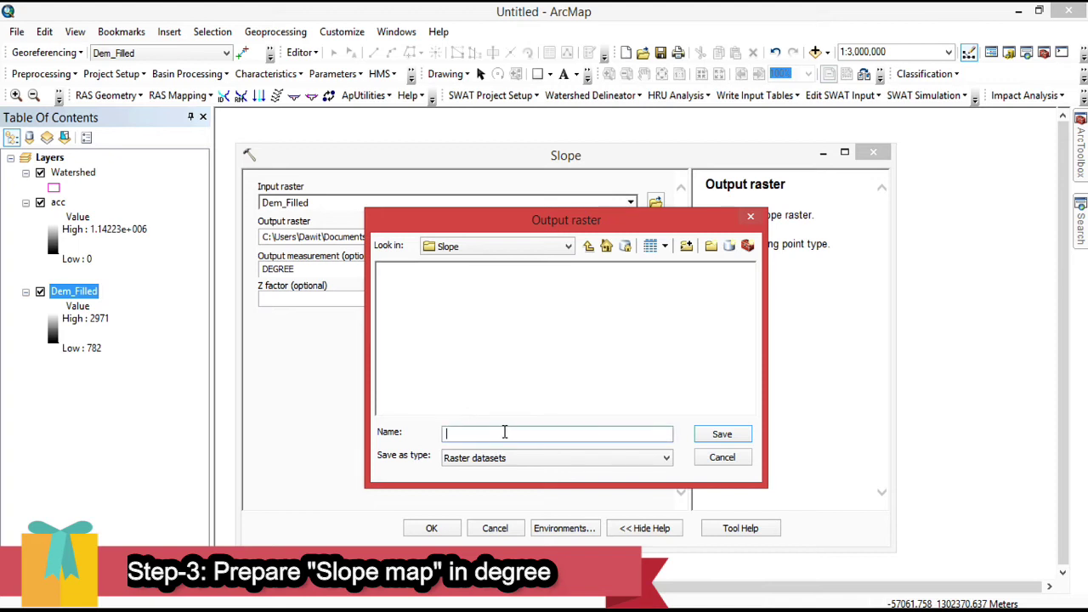
text(Slope)
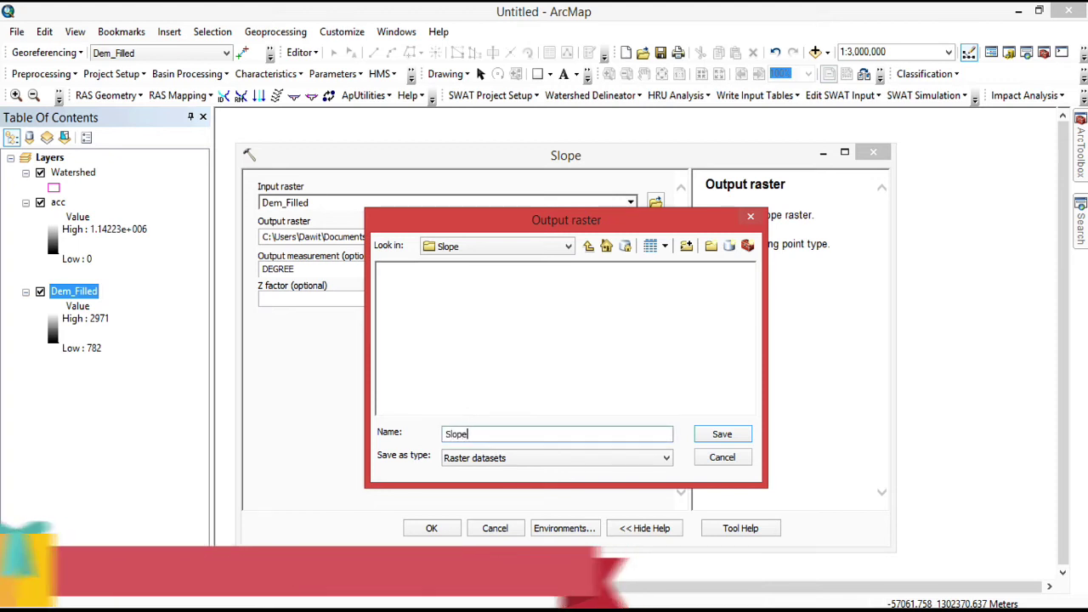
click(717, 439)
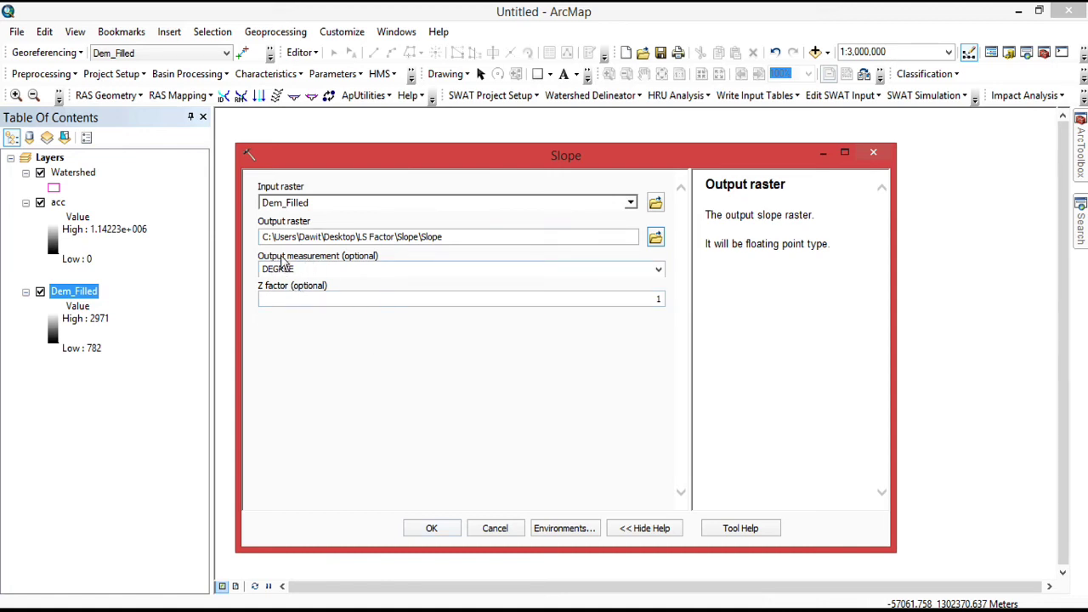
click(659, 272)
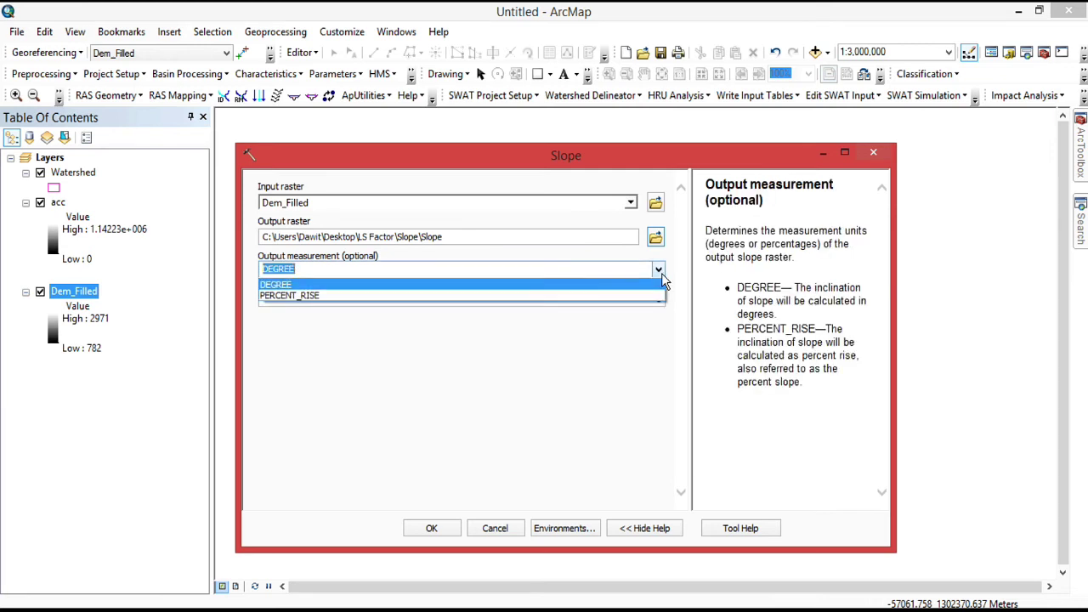
click(316, 286)
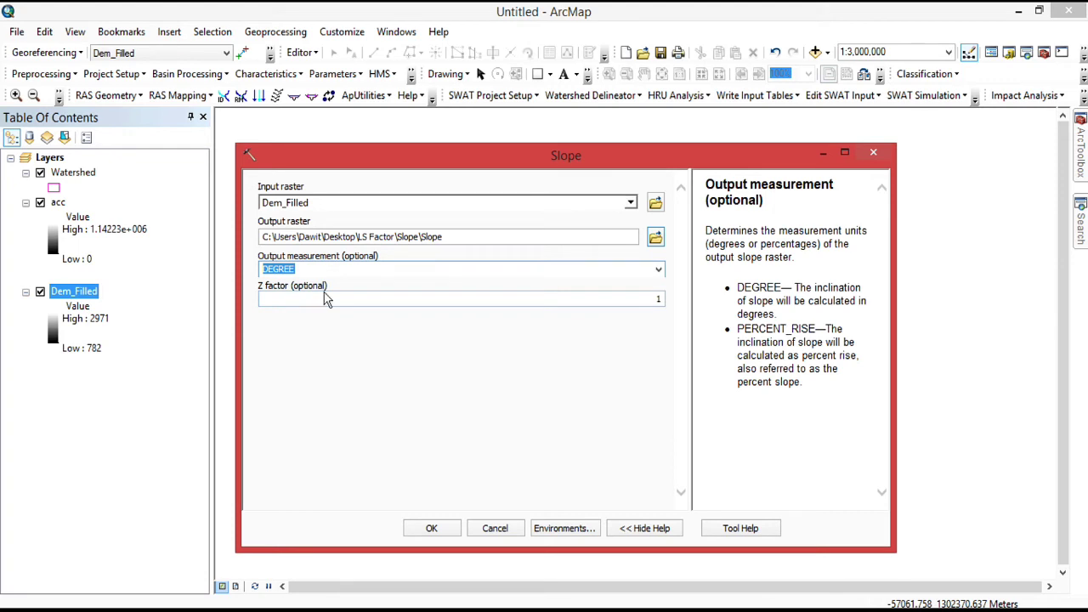
click(432, 529)
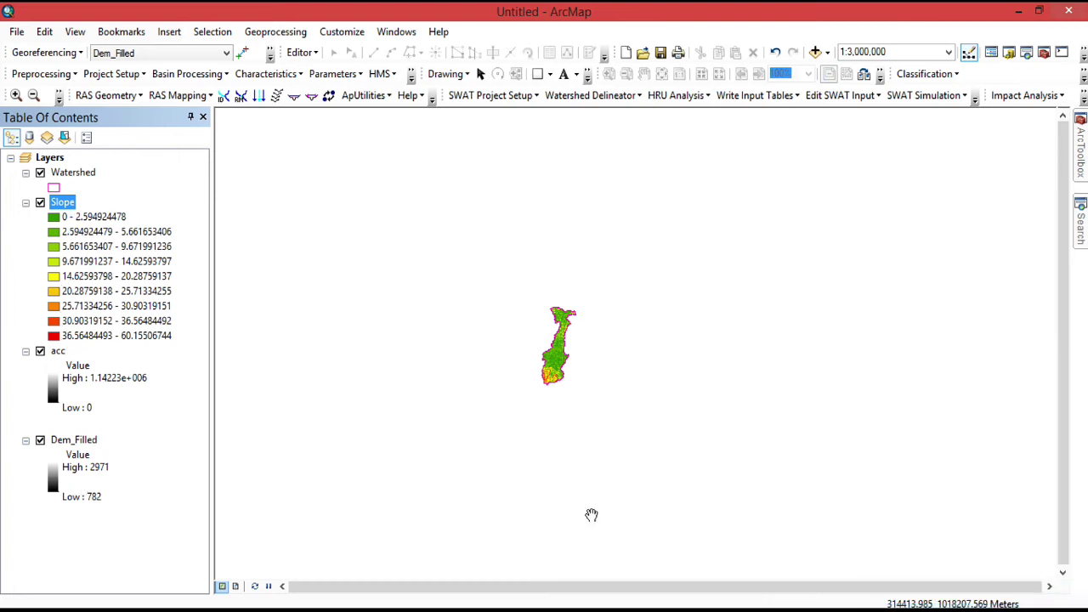
- Check the procedure notes in Notepad and start the Raster Calculator from the Spatial Analyst map algebra tools
key(alt+Tab)
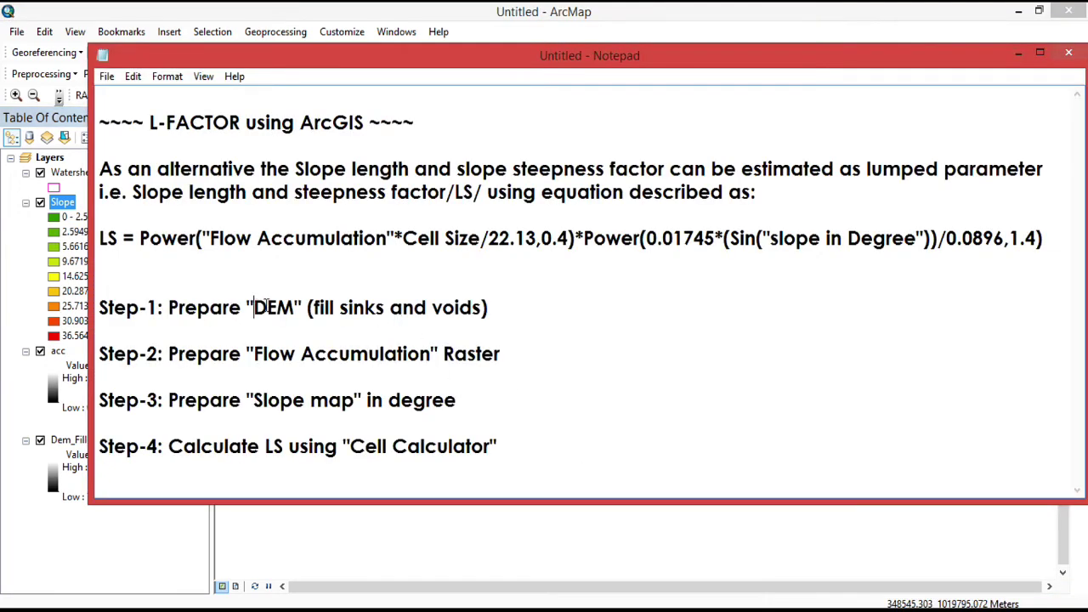
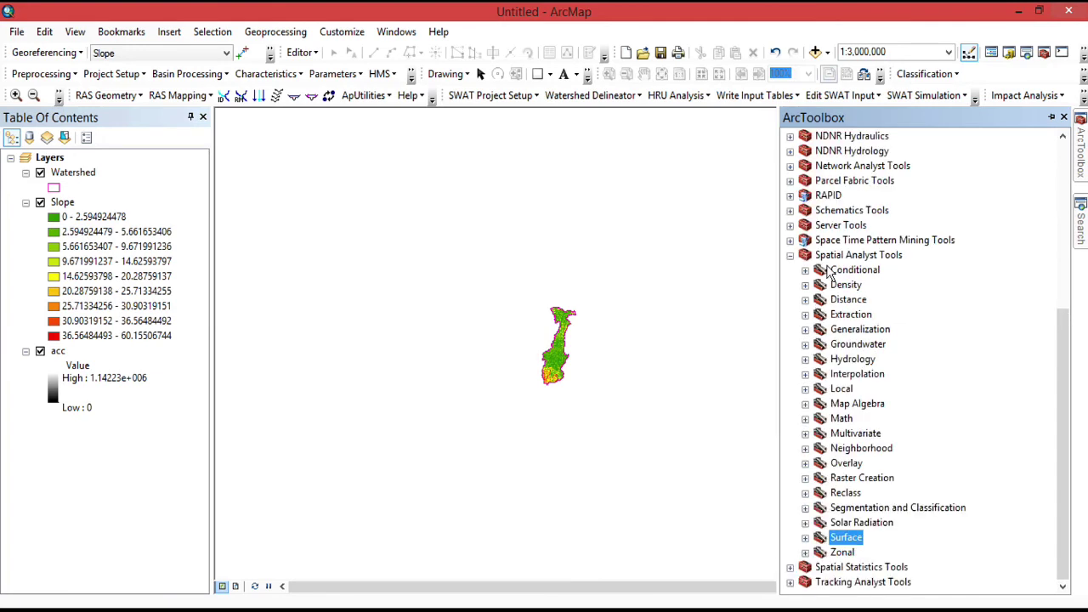
double_click(842, 405)
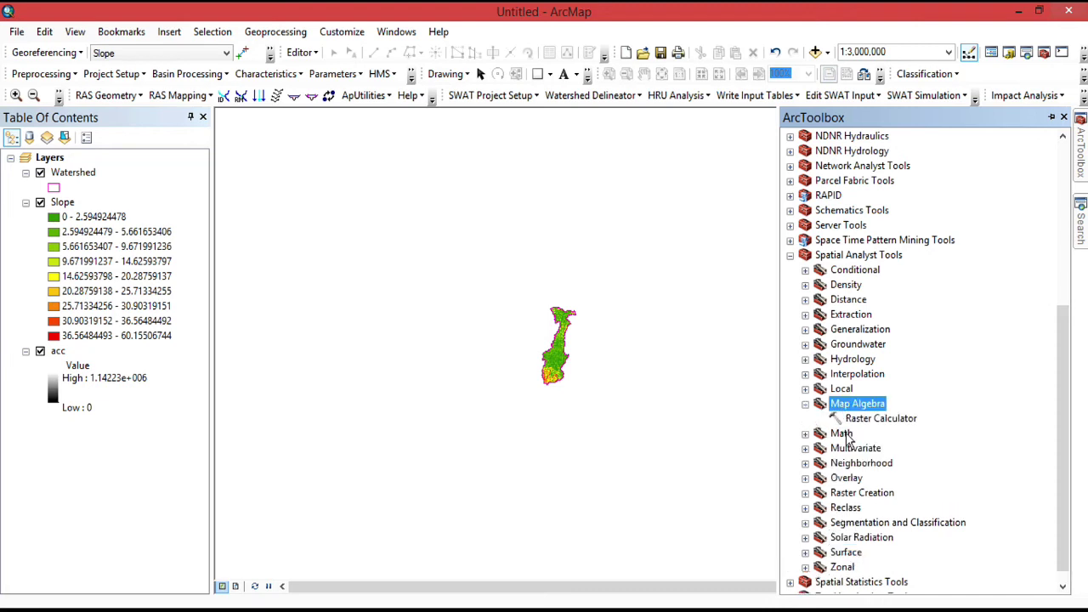
double_click(863, 420)
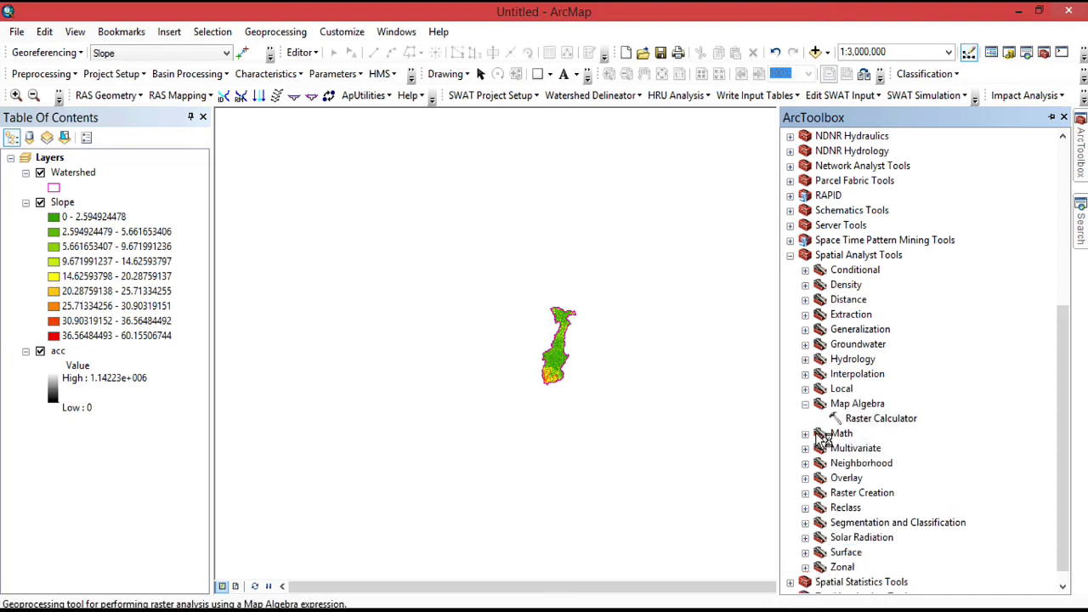
- Switch to the Notepad notes and replace the word Cell with Raster in the Step-4 line
key(alt+Tab)
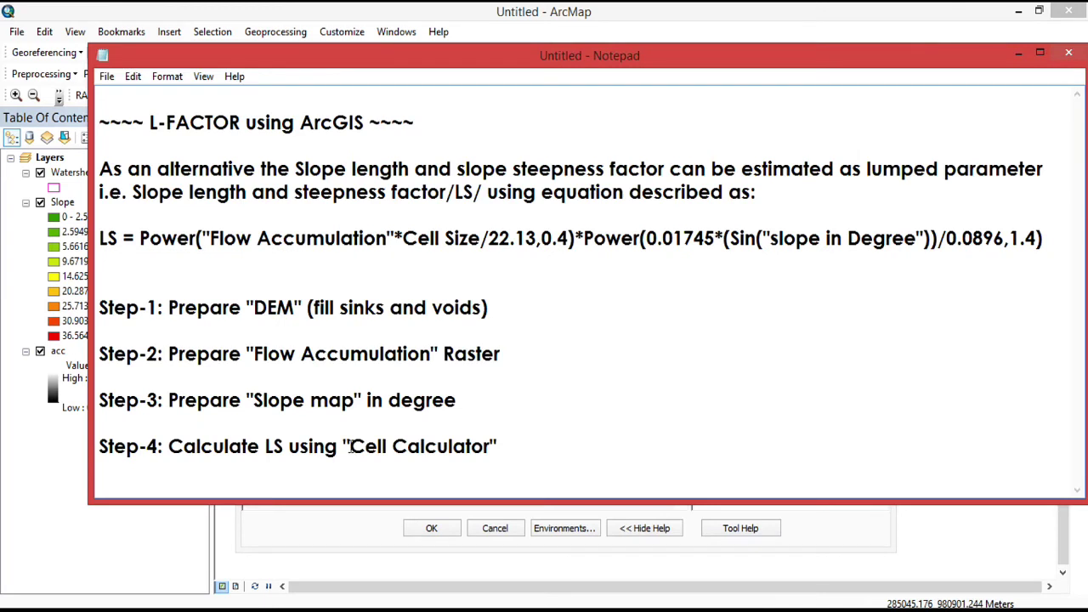
drag(351, 446, 390, 451)
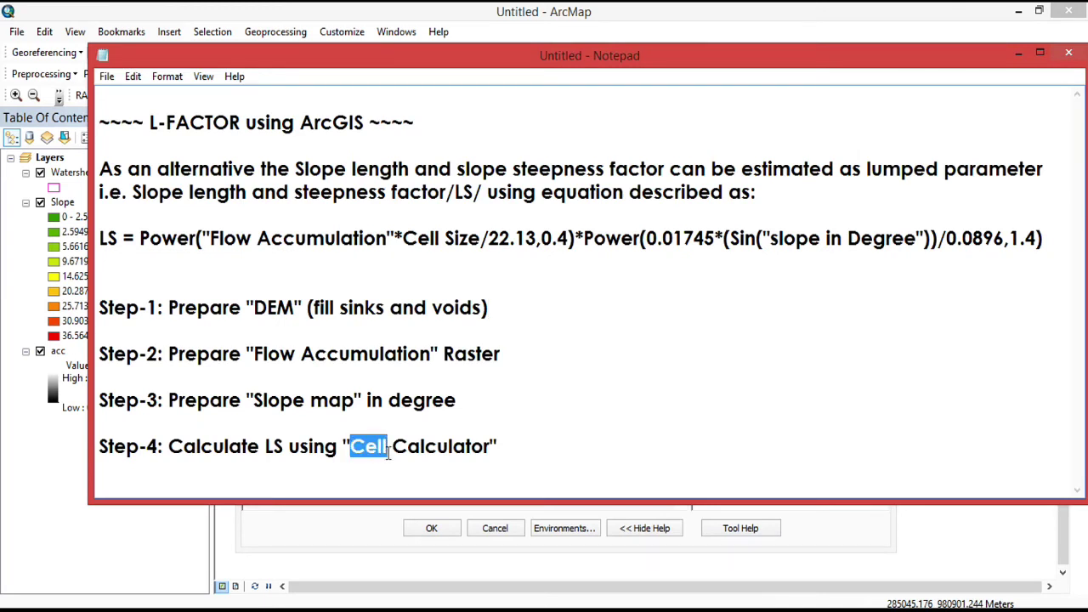
text(Raster)
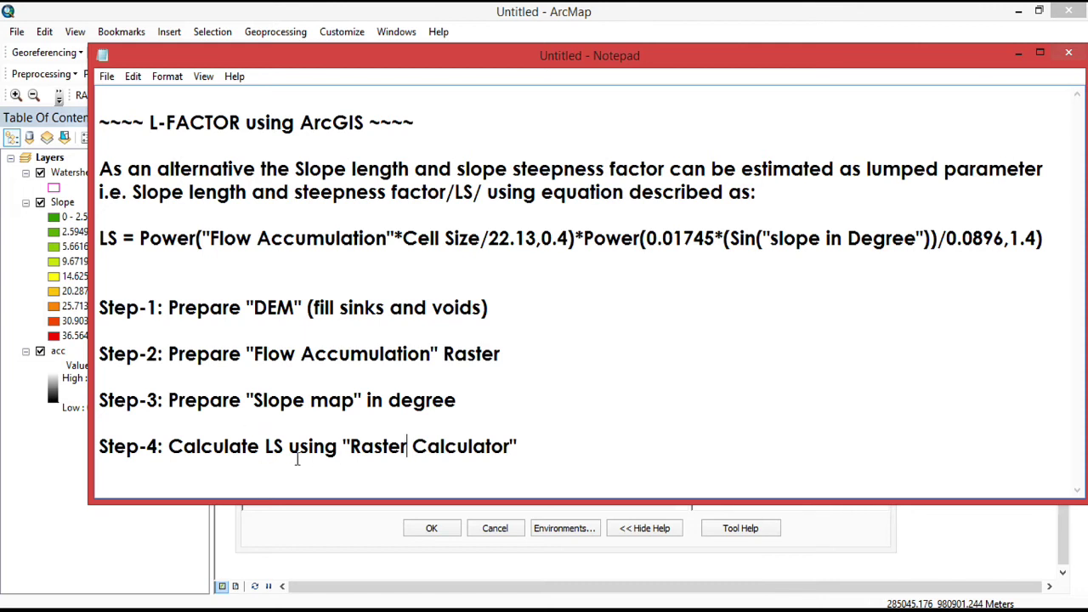
- Select the LS equation in the notes, return to ArcMap and insert the Power function into the Raster Calculator expression
drag(139, 238, 1043, 238)
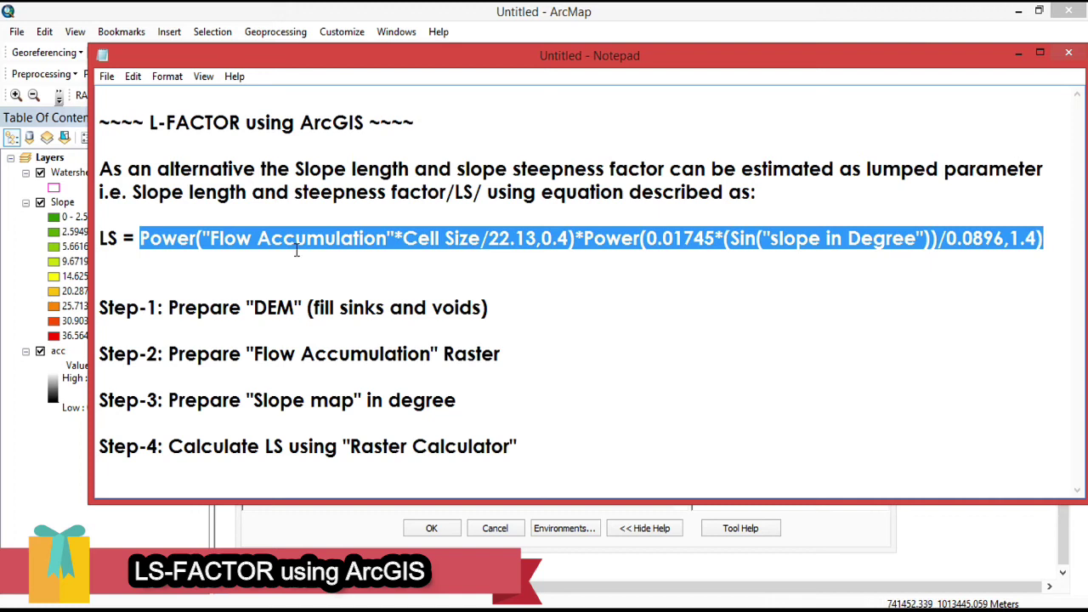
key(alt+Tab)
click(409, 355)
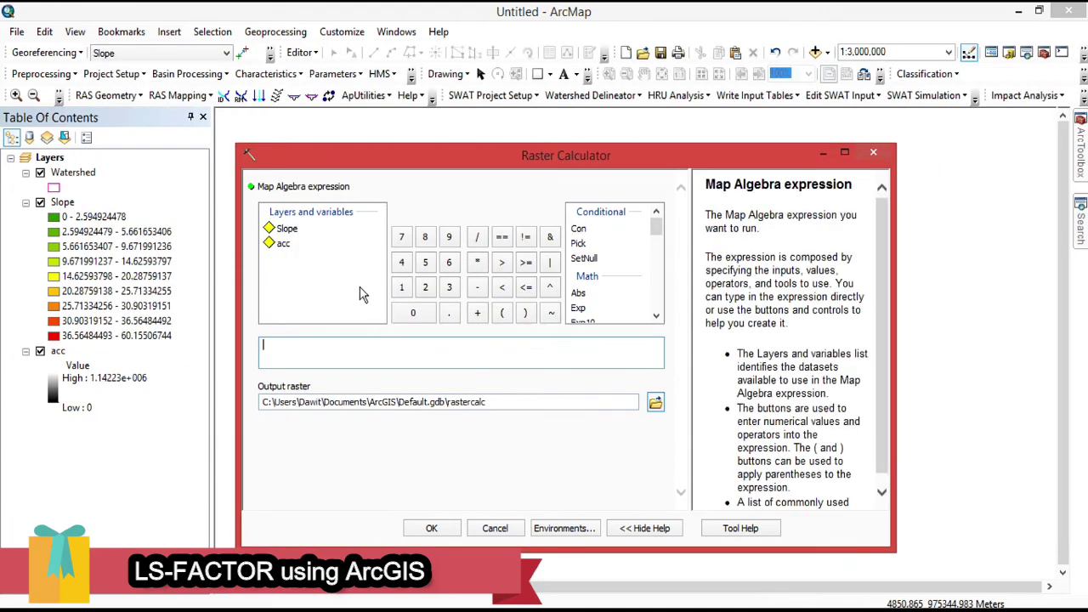
scroll(624, 304, down, 3)
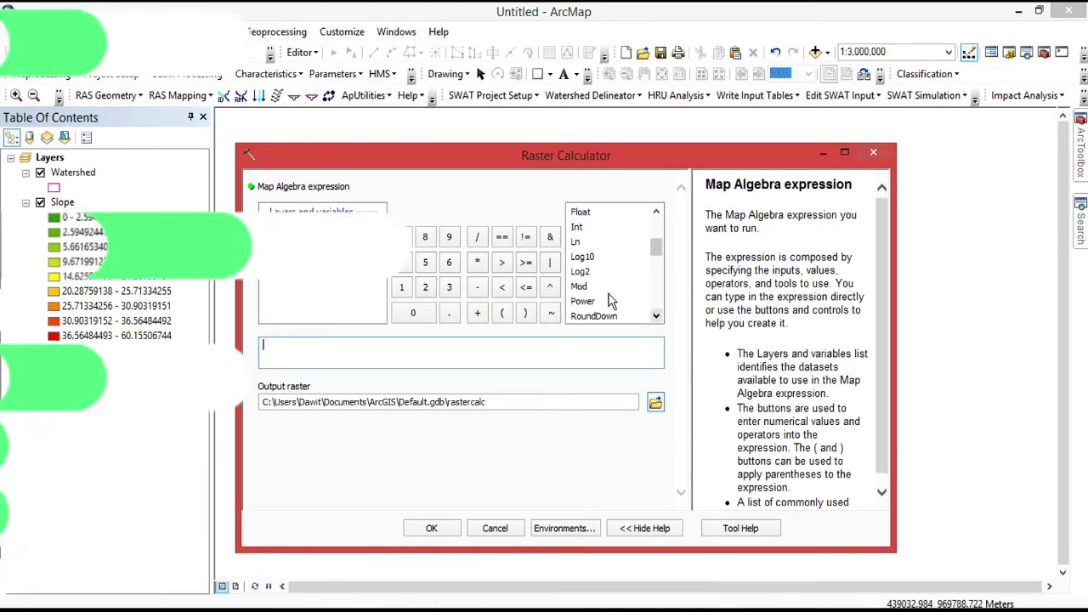
double_click(583, 302)
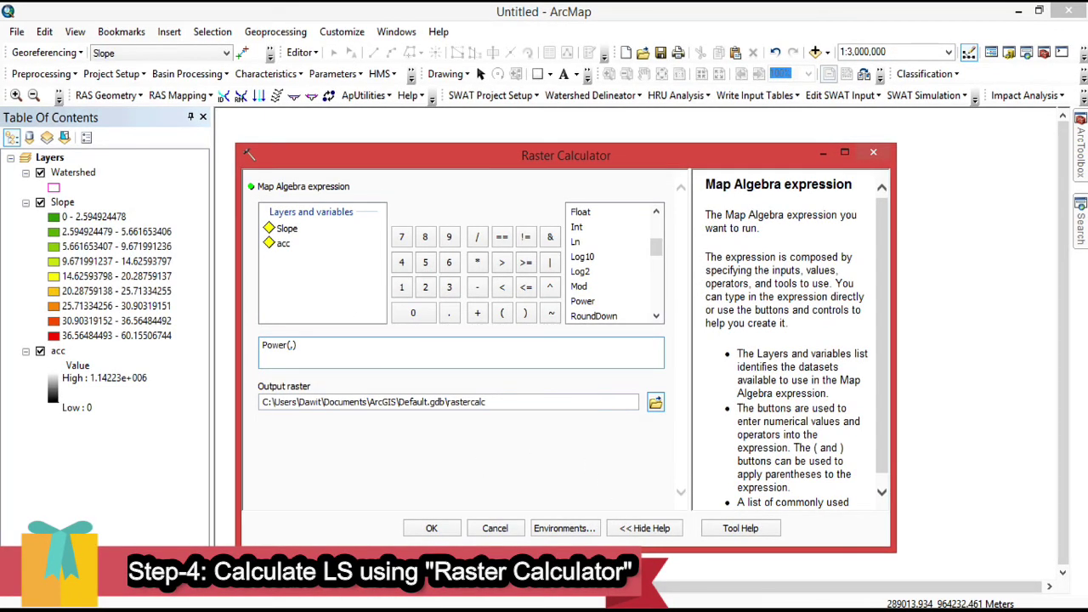
- Check the LS equation in Notepad and enter the acc layer followed by a multiplication sign as the first argument of Power
key(alt+Tab)
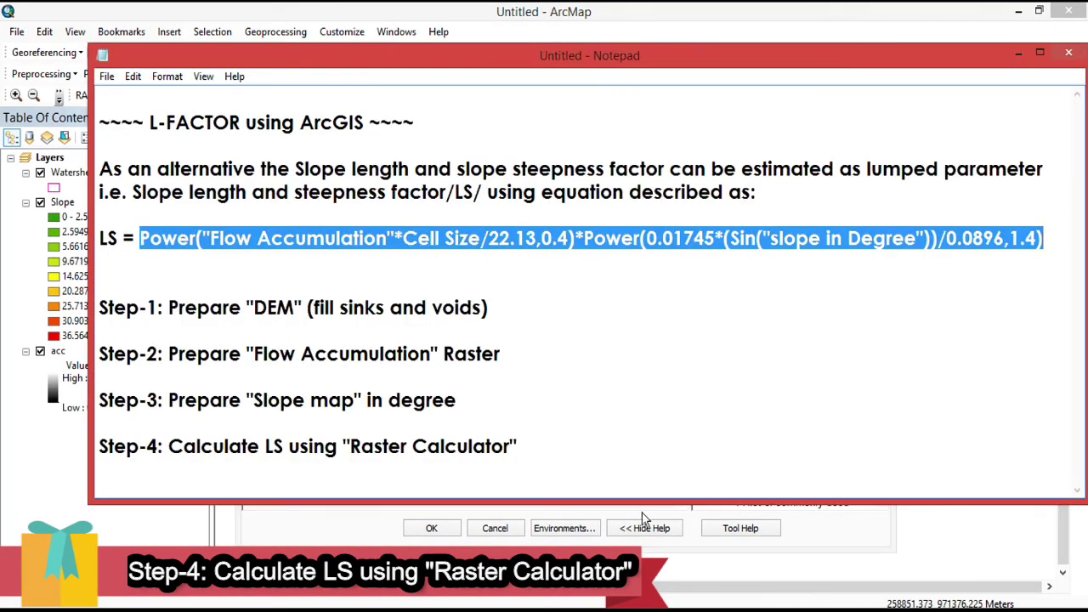
key(alt+Tab)
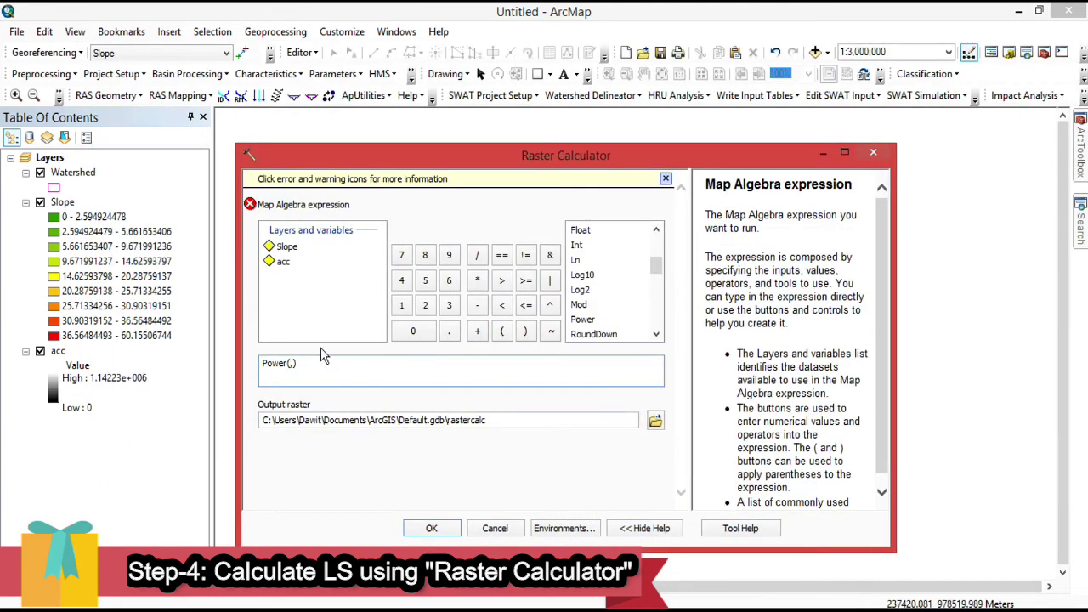
click(285, 262)
double_click(285, 262)
click(482, 281)
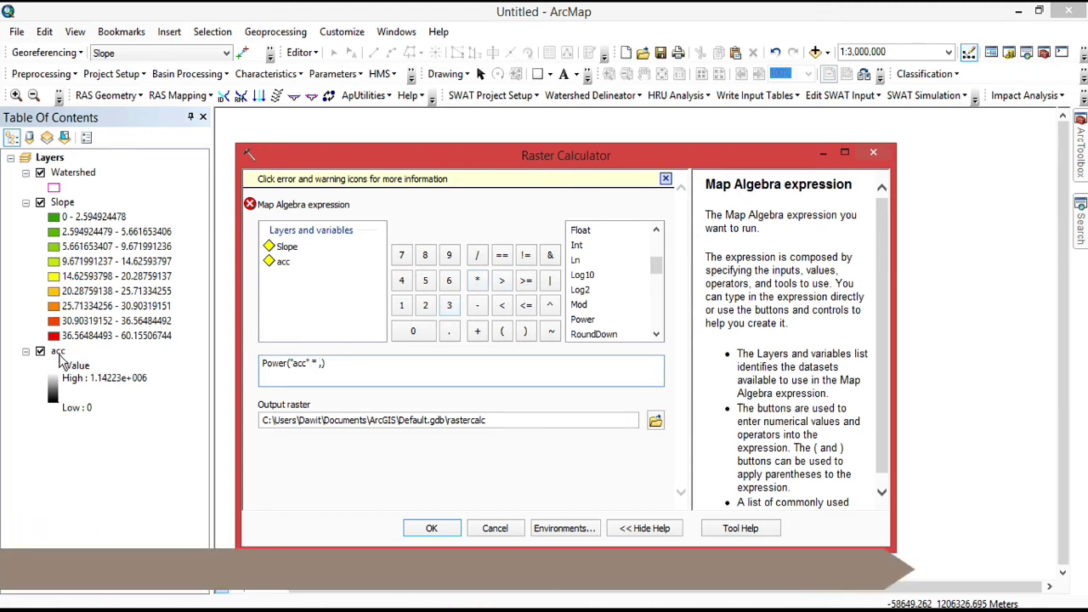
mouse_move(1084, 173)
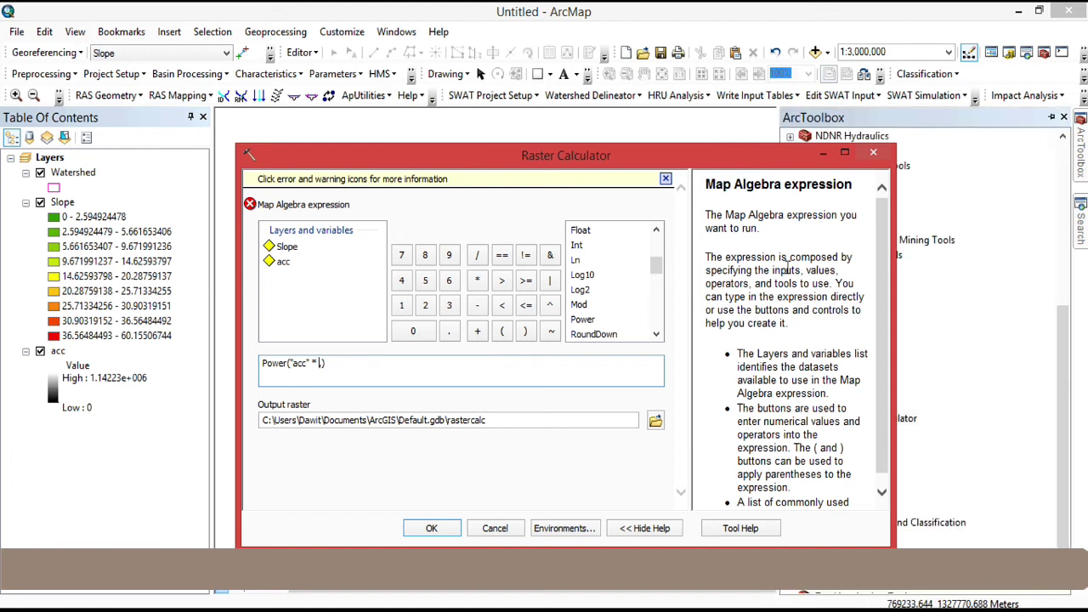
text(,)
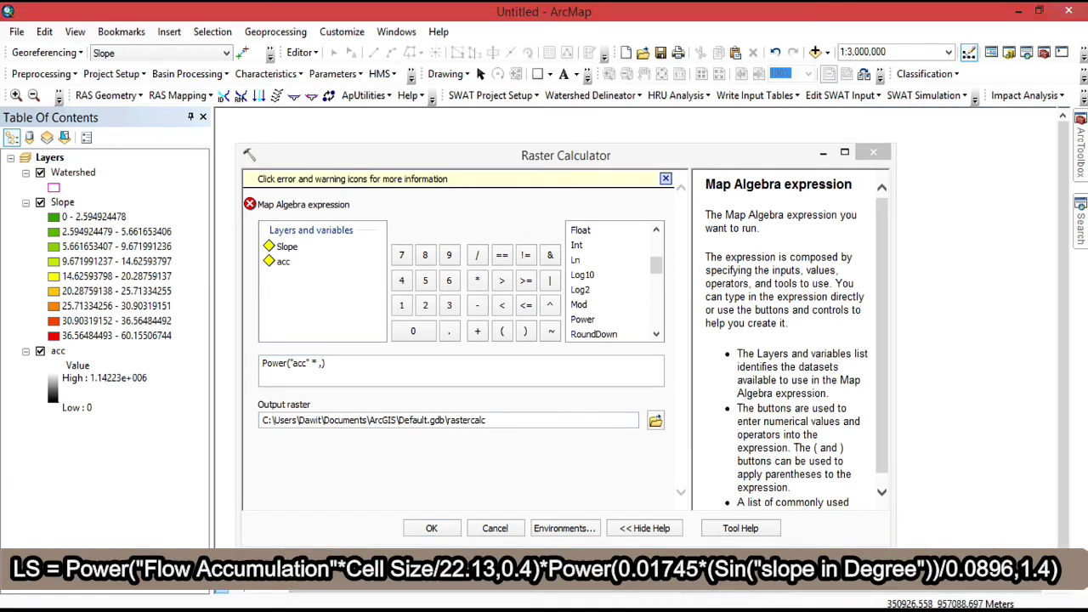
- Minimize the Raster Calculator and add the dem_filled raster from the DEM folder inside LS Factor to the map, building its pyramids
mouse_move(701, 611)
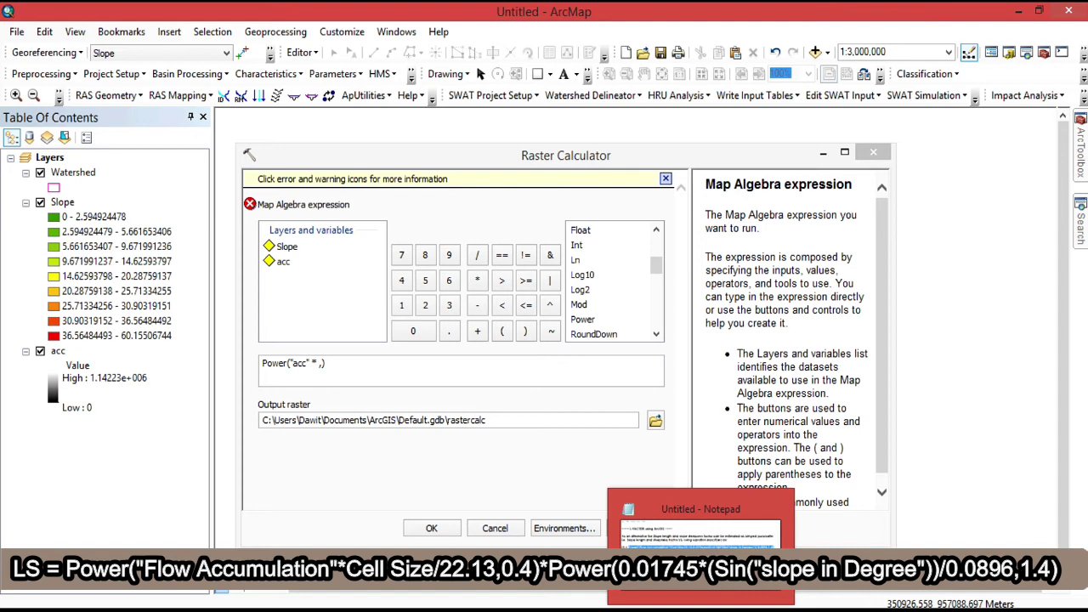
click(823, 153)
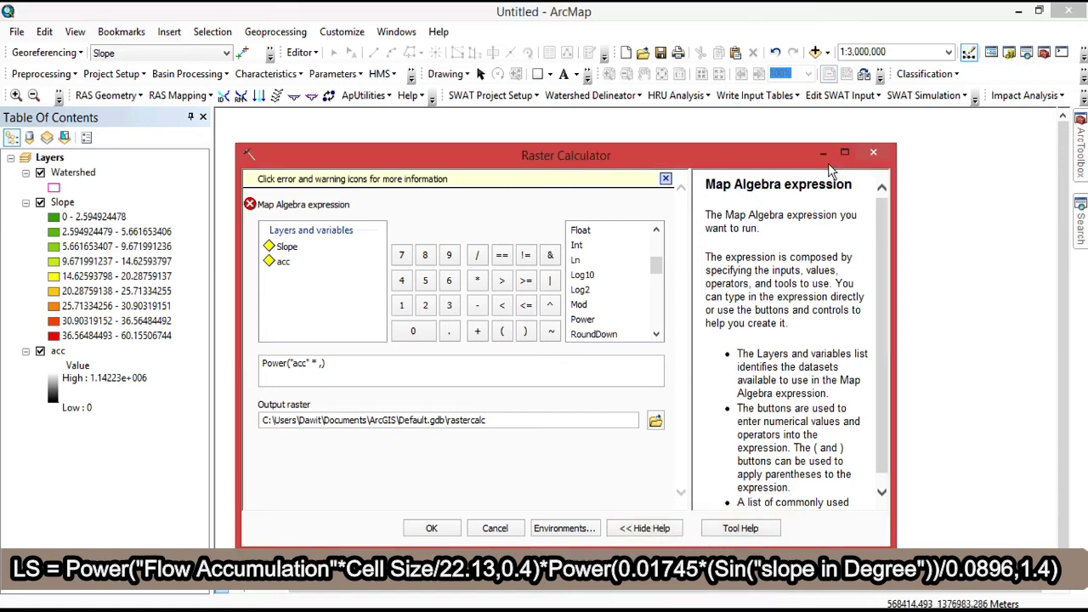
click(815, 52)
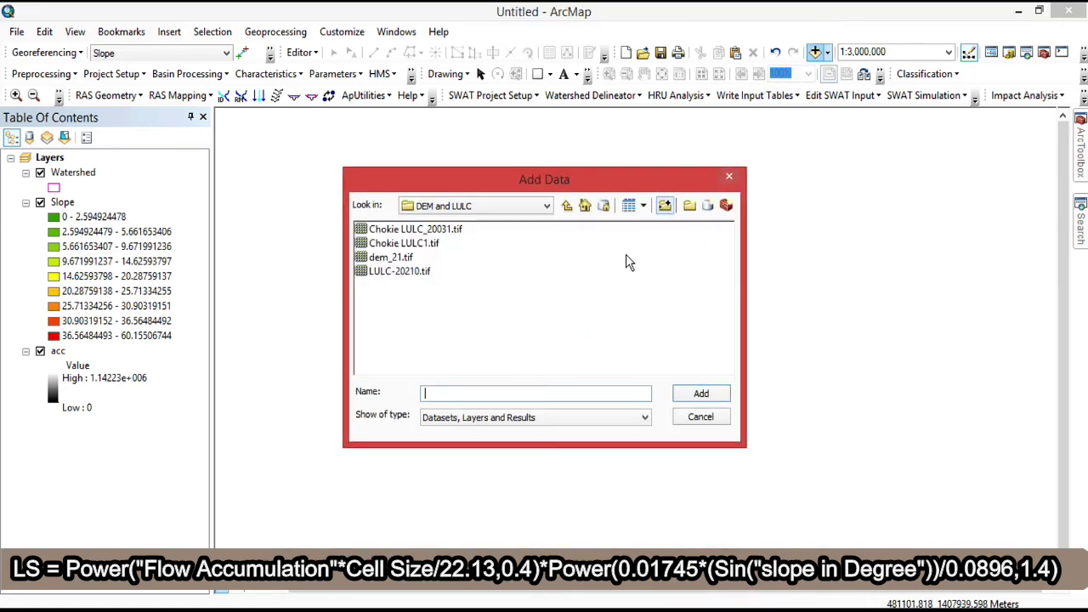
click(545, 209)
scroll(583, 280, up, 3)
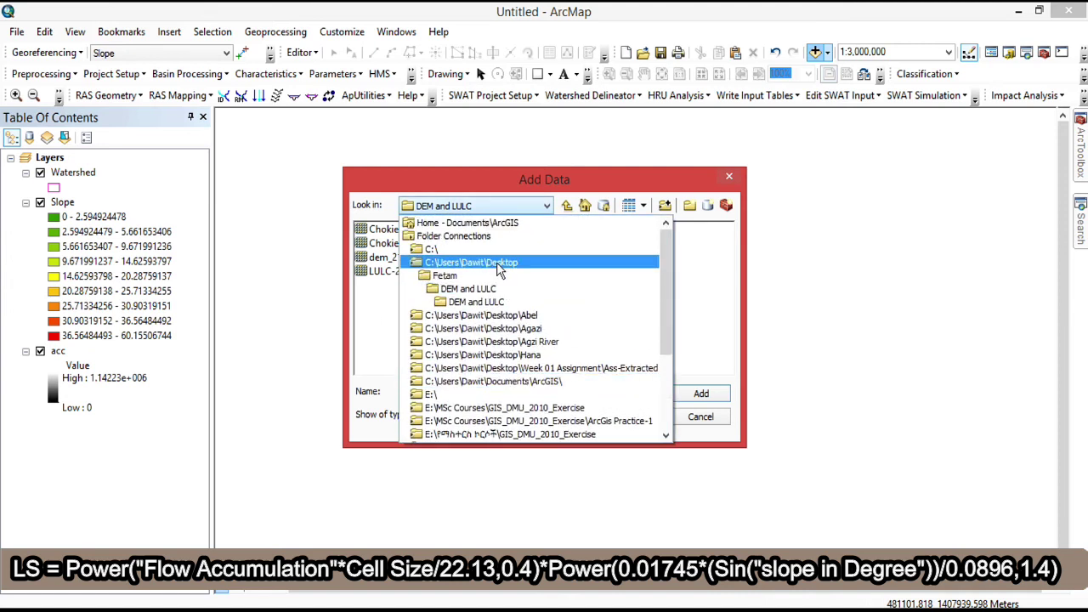
click(583, 260)
double_click(593, 288)
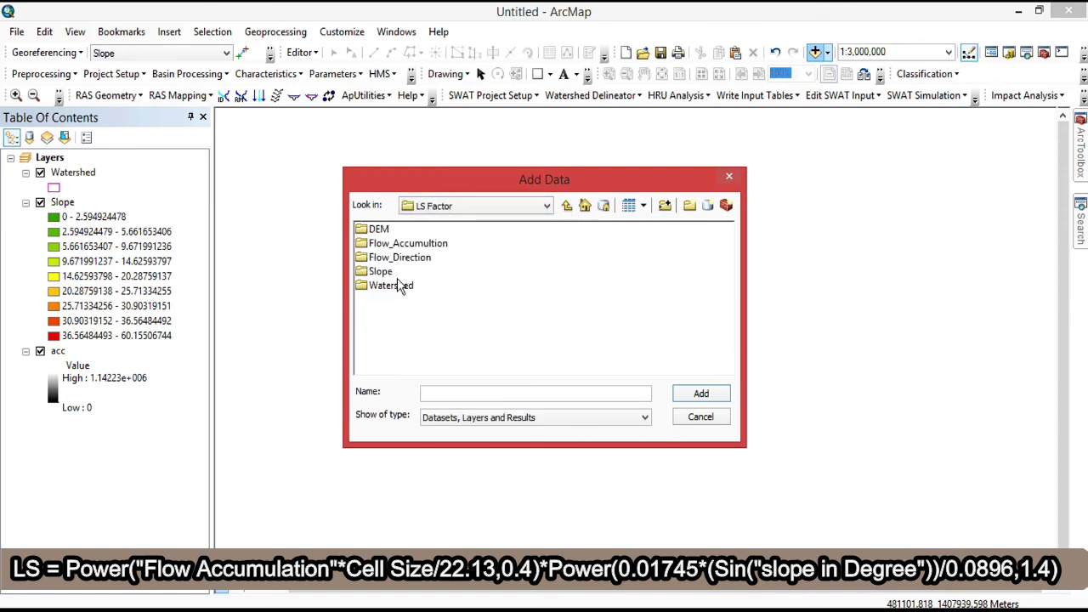
double_click(380, 229)
double_click(378, 243)
click(396, 230)
click(717, 396)
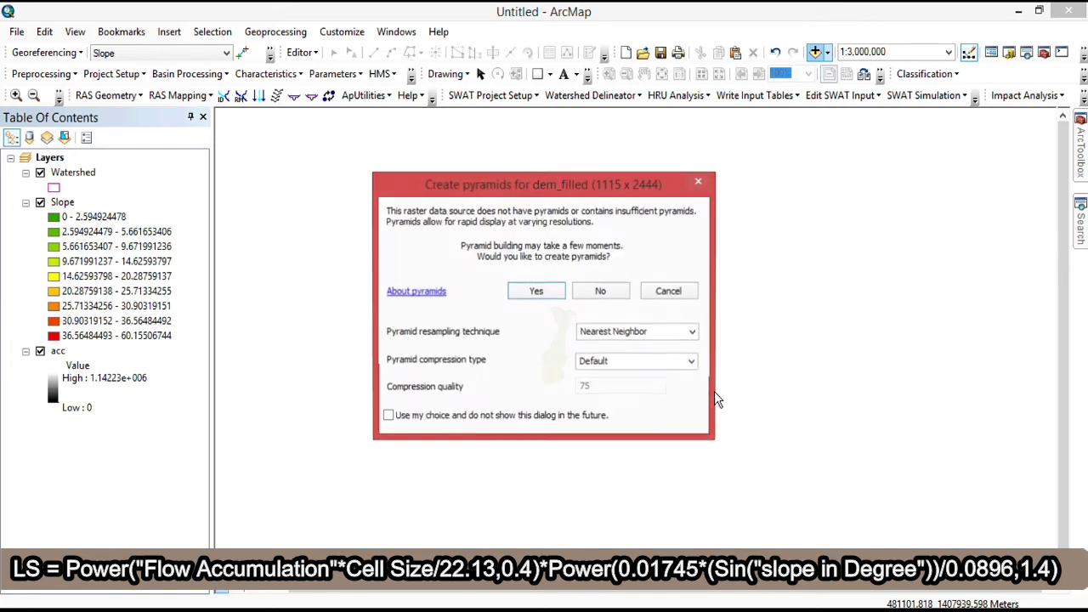
click(535, 291)
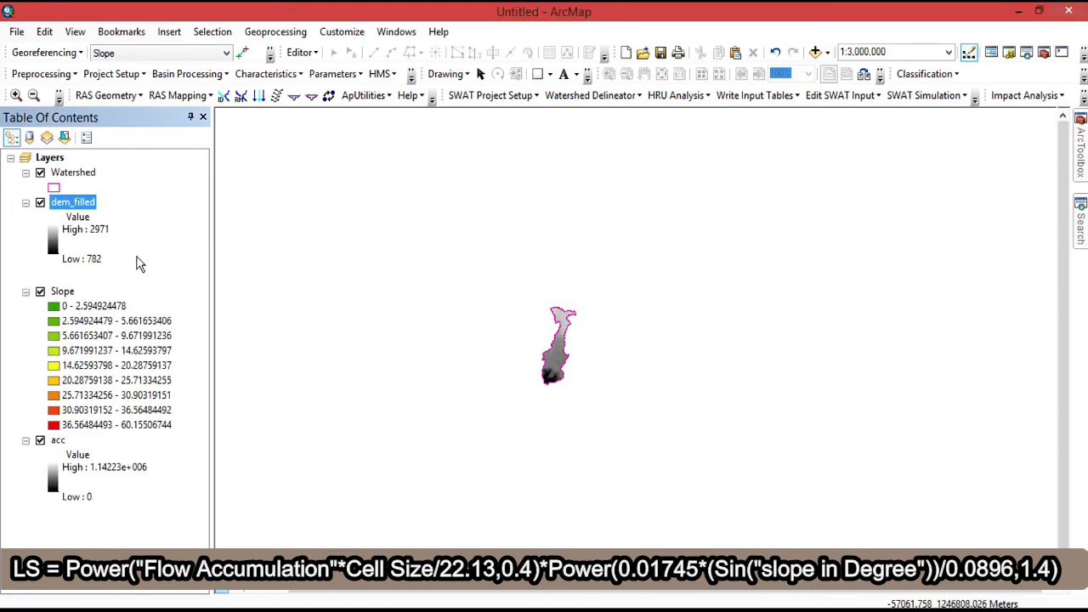
- Copy the Y cell size value from the source properties of the dem_filled layer and close the properties without changes
right_click(80, 205)
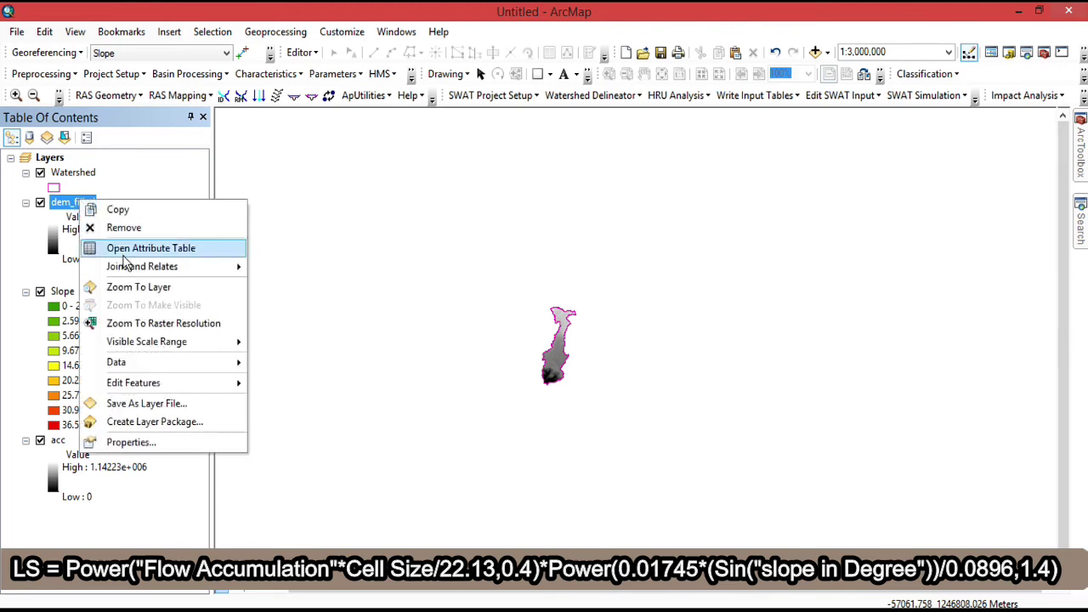
click(161, 436)
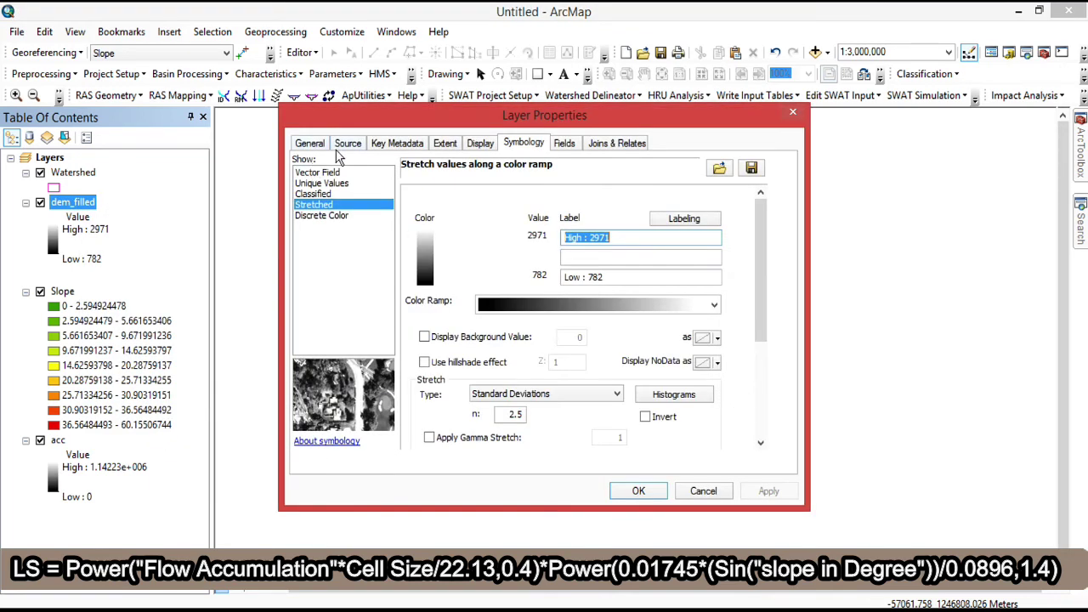
click(338, 150)
click(541, 229)
drag(567, 232, 515, 232)
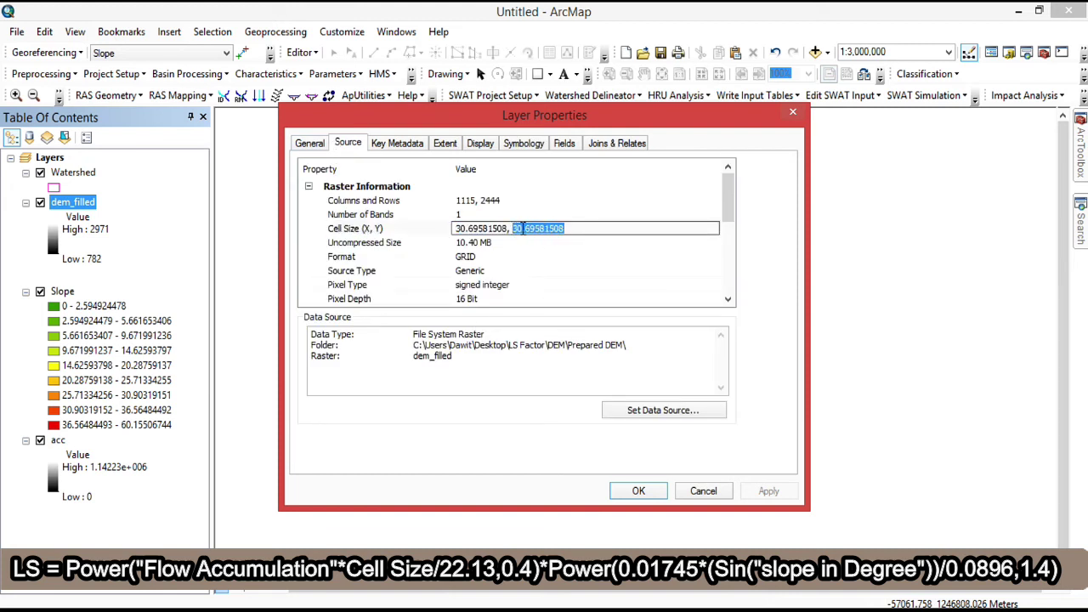
right_click(523, 229)
click(593, 283)
click(715, 493)
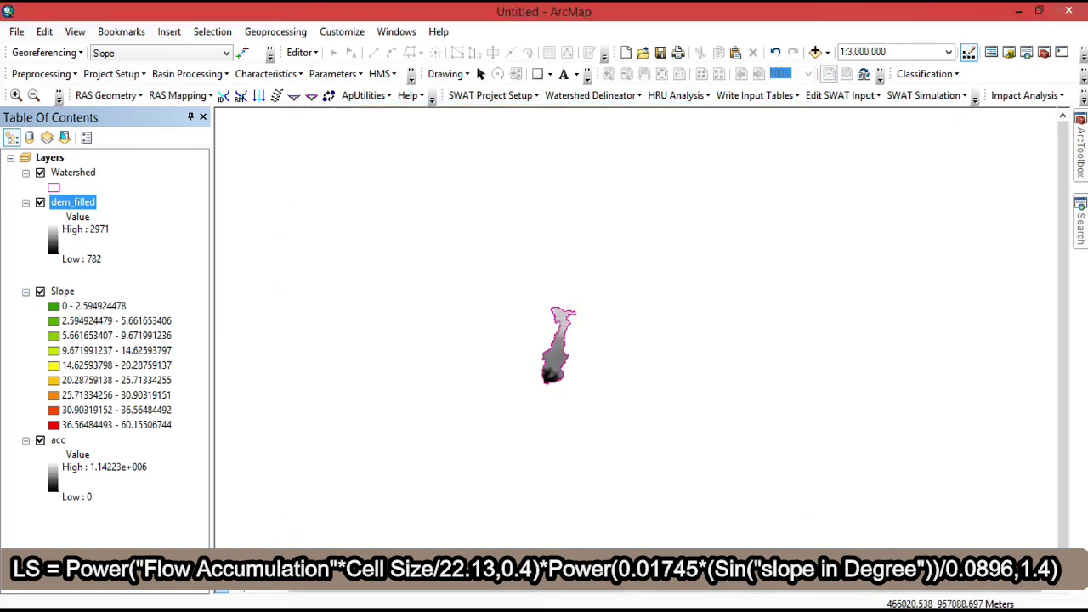
- Return to the Raster Calculator and paste the cell size 30.69581508 after the multiplication sign in Power, removing the extra space before it
click(770, 532)
text(,)
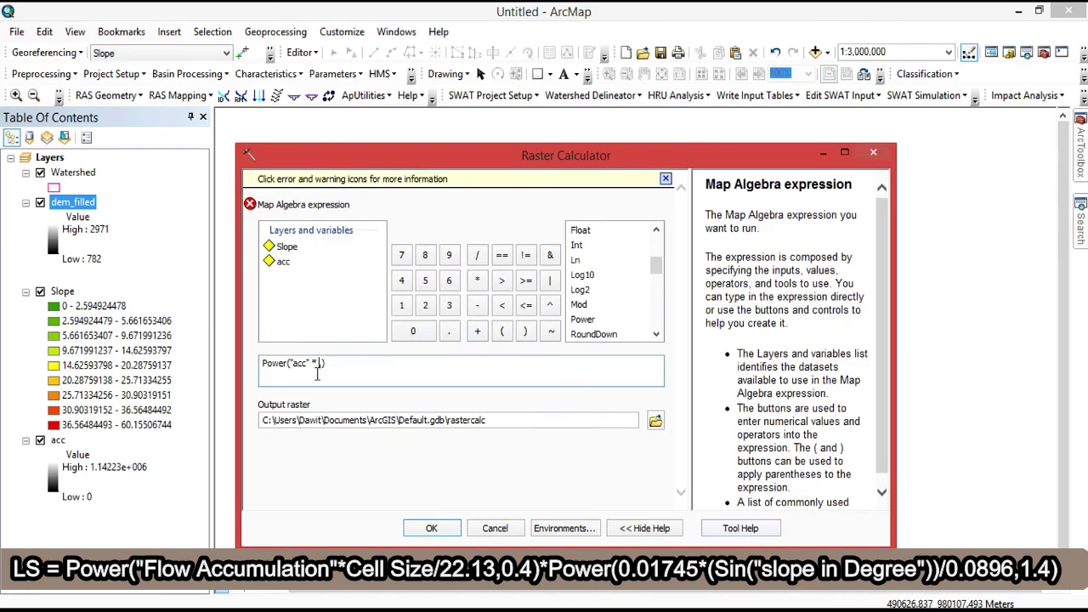
right_click(316, 367)
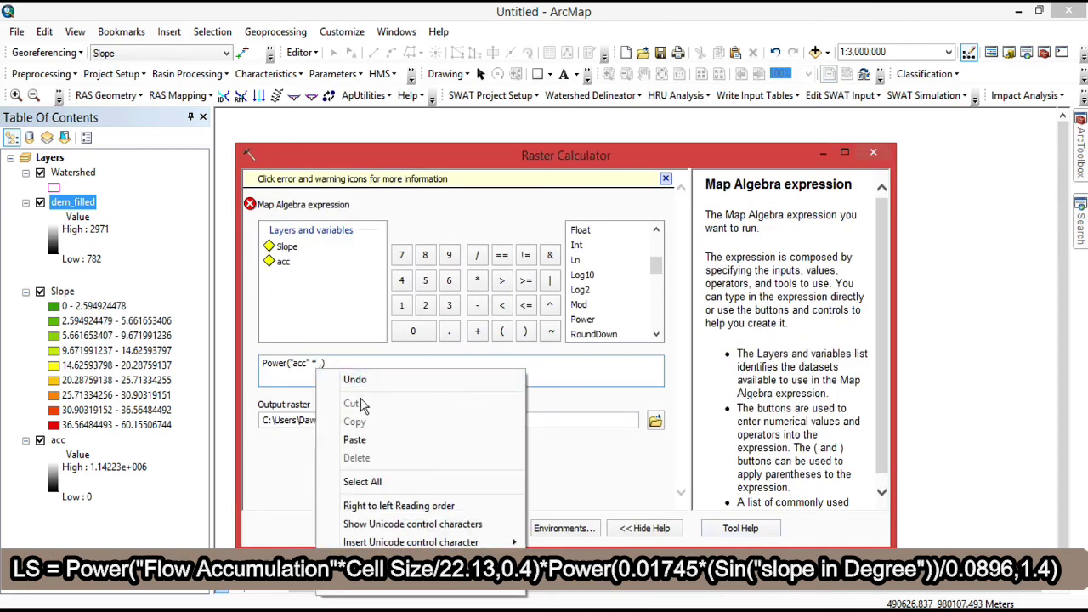
click(387, 439)
click(313, 367)
key(BackSpace)
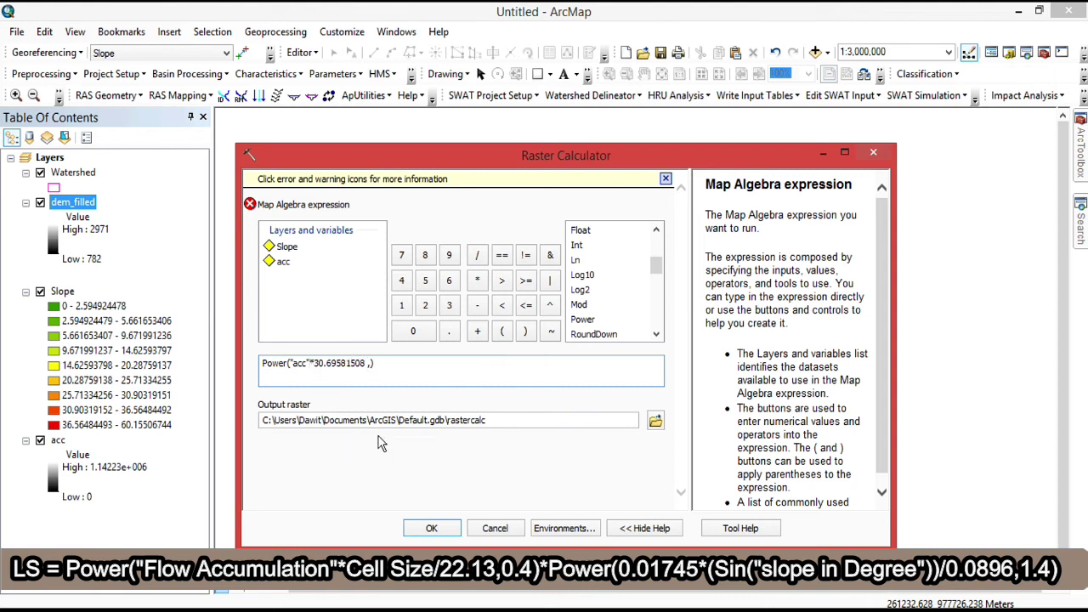
- Check the LS equation in Notepad, complete the first Power function with / 22.13,0.4 and multiply it by a second Power function
key(alt+Tab)
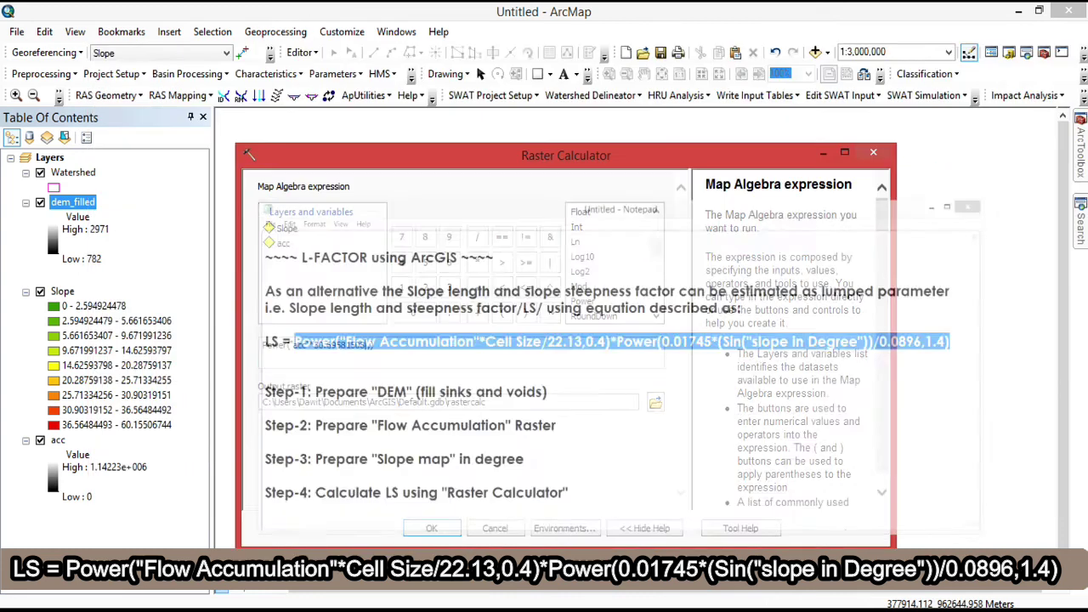
key(alt+Tab)
click(477, 238)
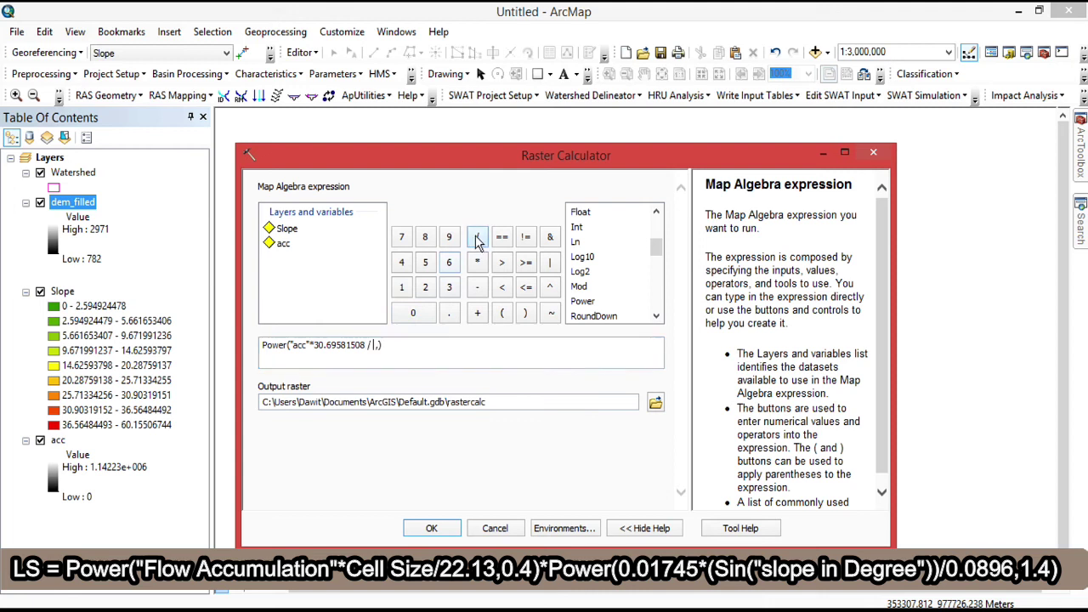
text(22.13,0.4)
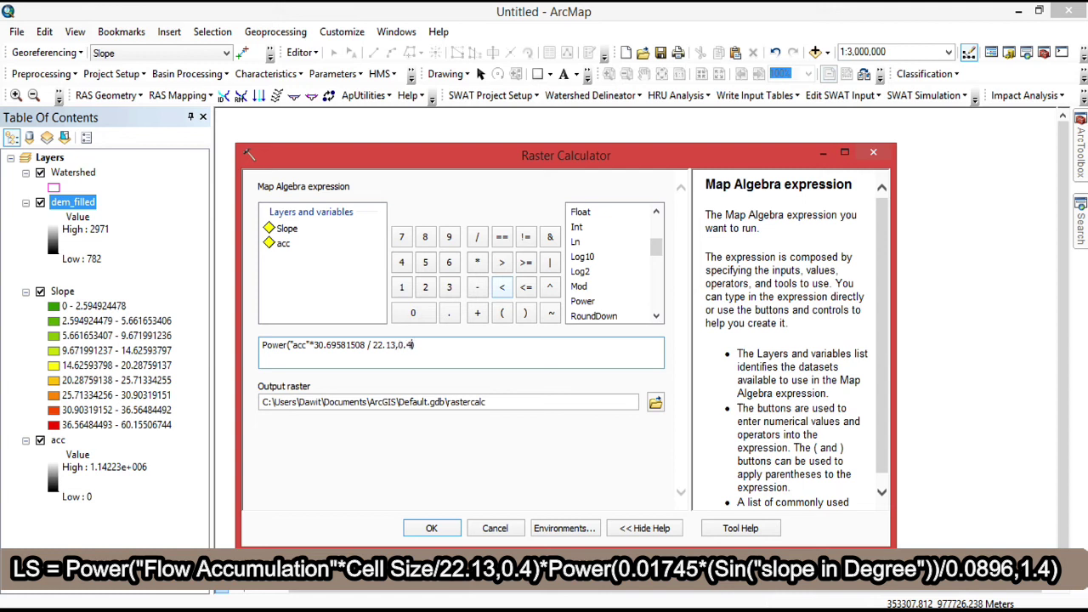
text()*)
double_click(583, 303)
- Copy the second Power function's arguments, from 0.01745 to 1.4, from the Notepad equation and paste them into the second Power function
key(alt+Tab)
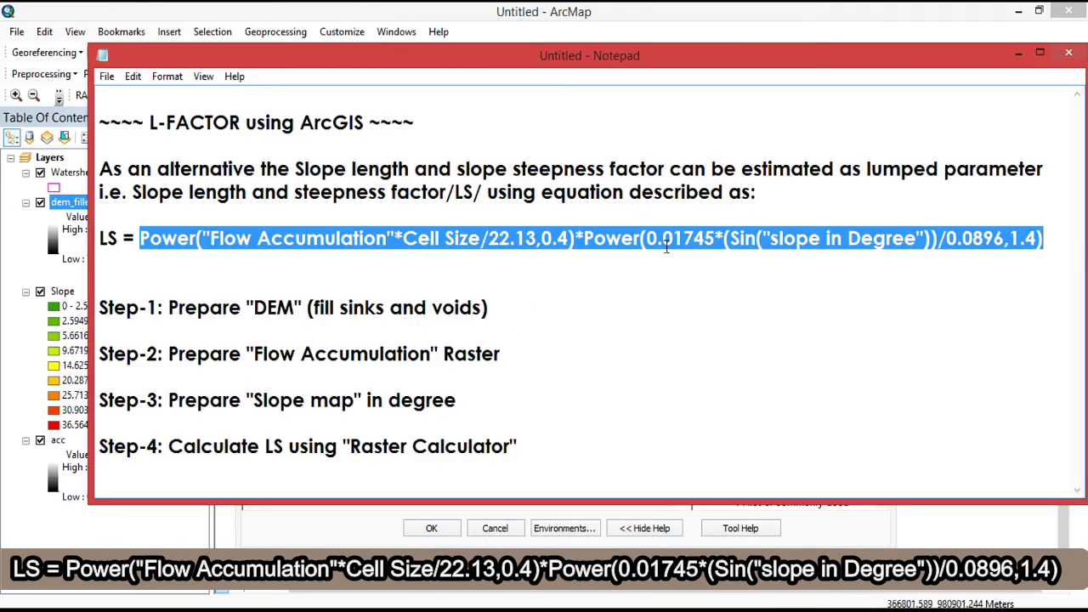
drag(647, 239, 1037, 238)
right_click(1038, 238)
click(941, 291)
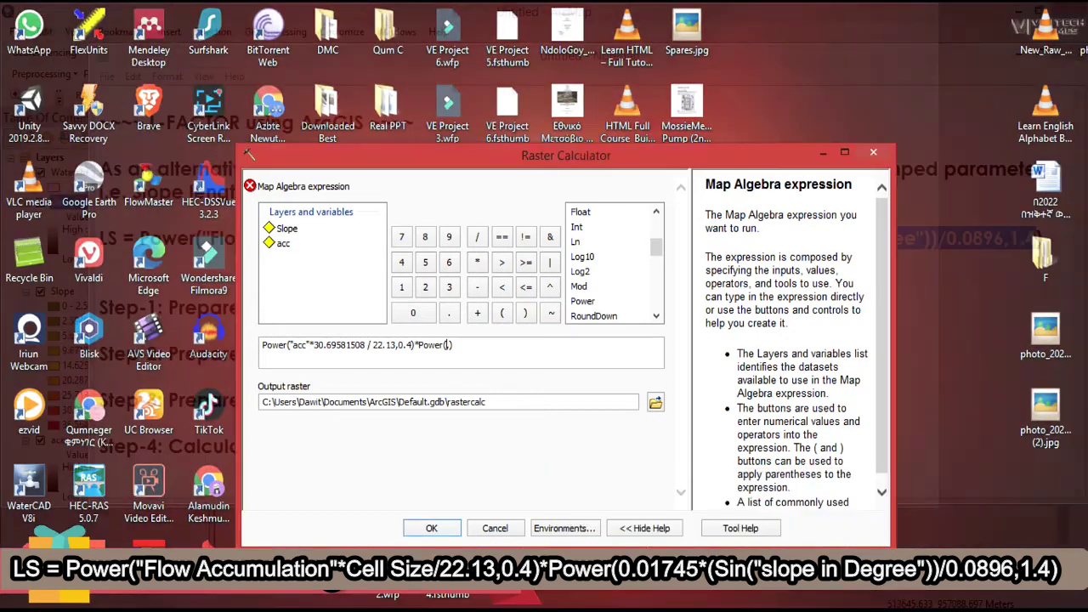
click(822, 527)
right_click(449, 347)
click(486, 419)
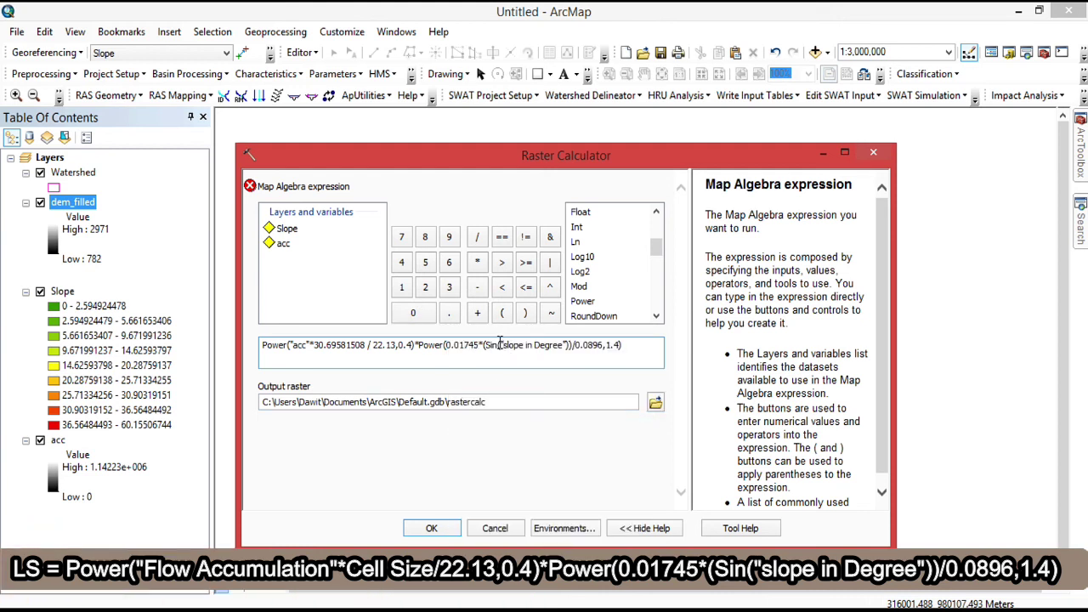
- Replace "slope in Degree" inside Sin with the Slope layer and remove the spaces around the division sign before 22.13
drag(500, 345, 563, 347)
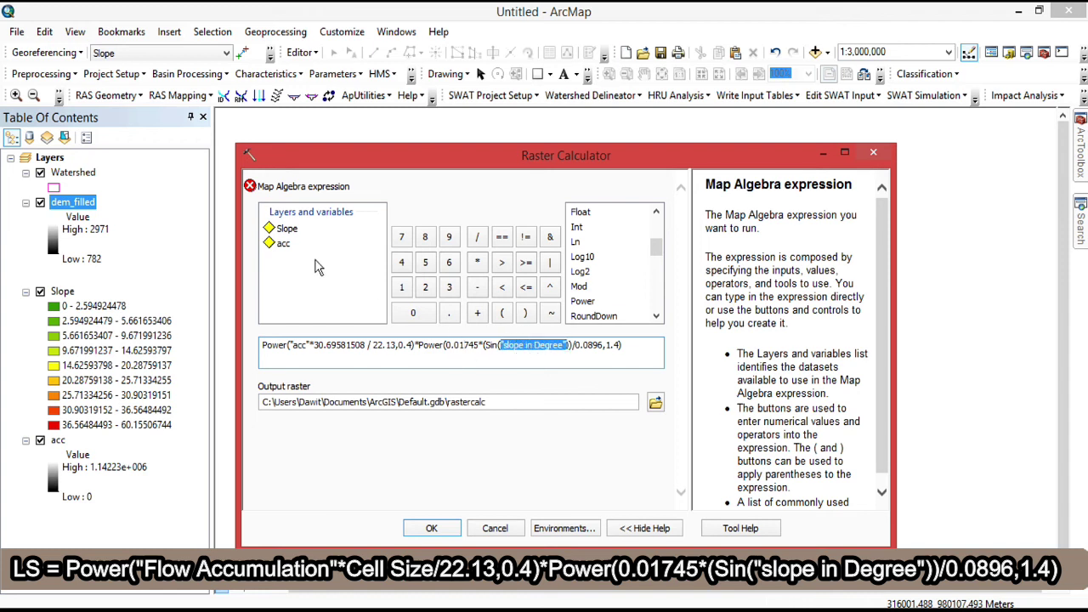
key(Delete)
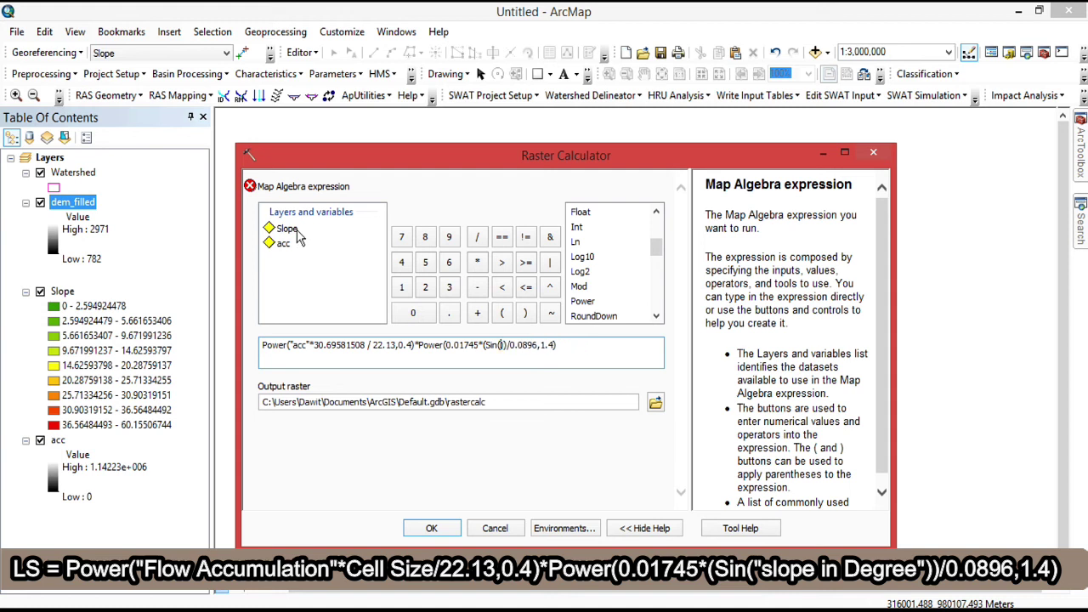
double_click(289, 230)
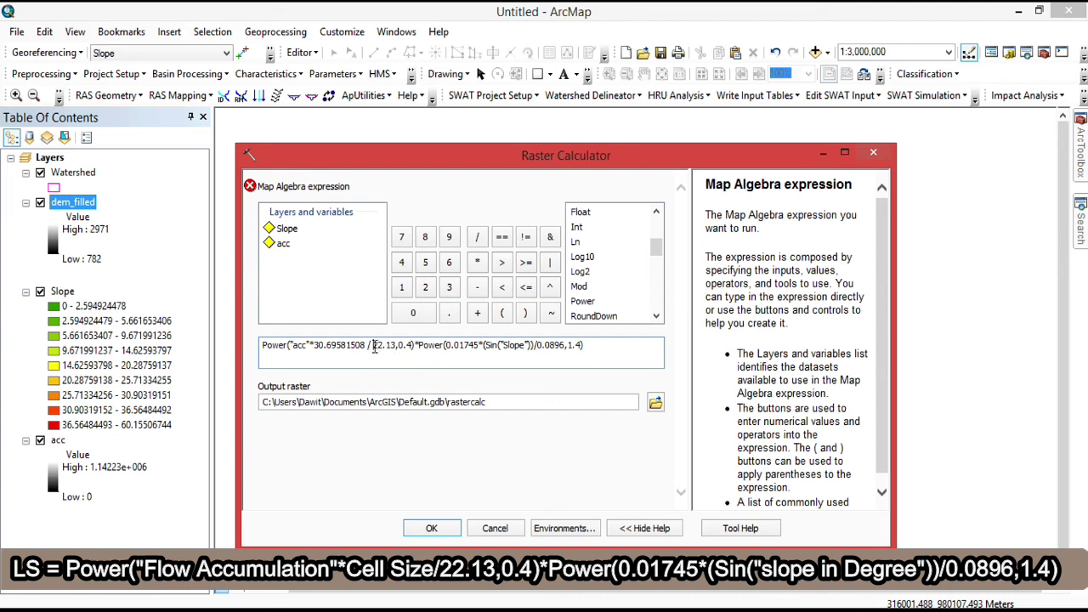
key(BackSpace)
key(BackSpace)
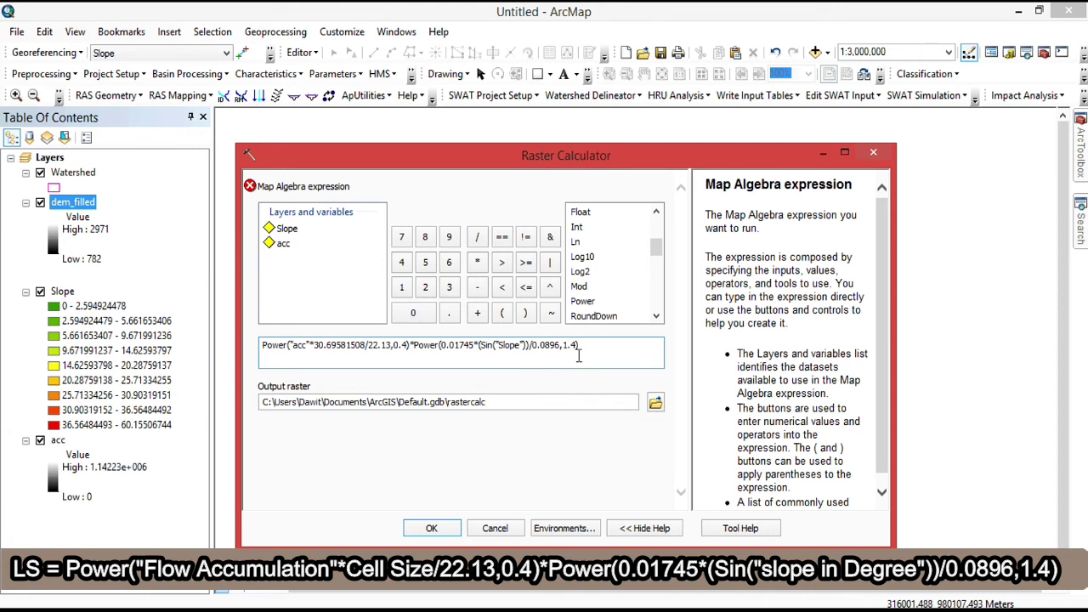
click(255, 359)
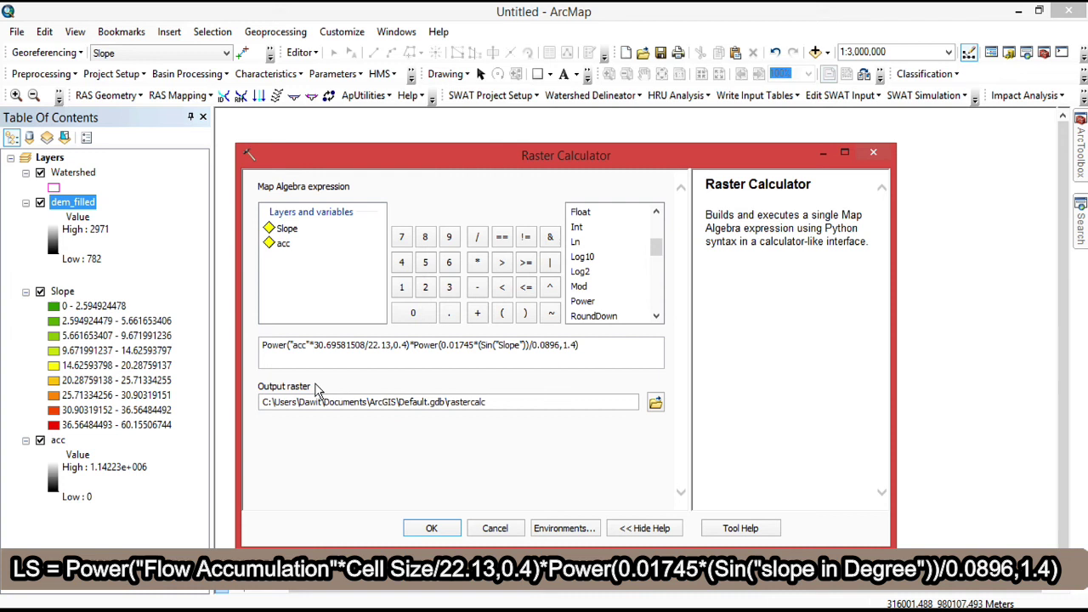
- Browse for the output raster location and create a new folder named LS_Factor inside the LS Factor folder
click(656, 403)
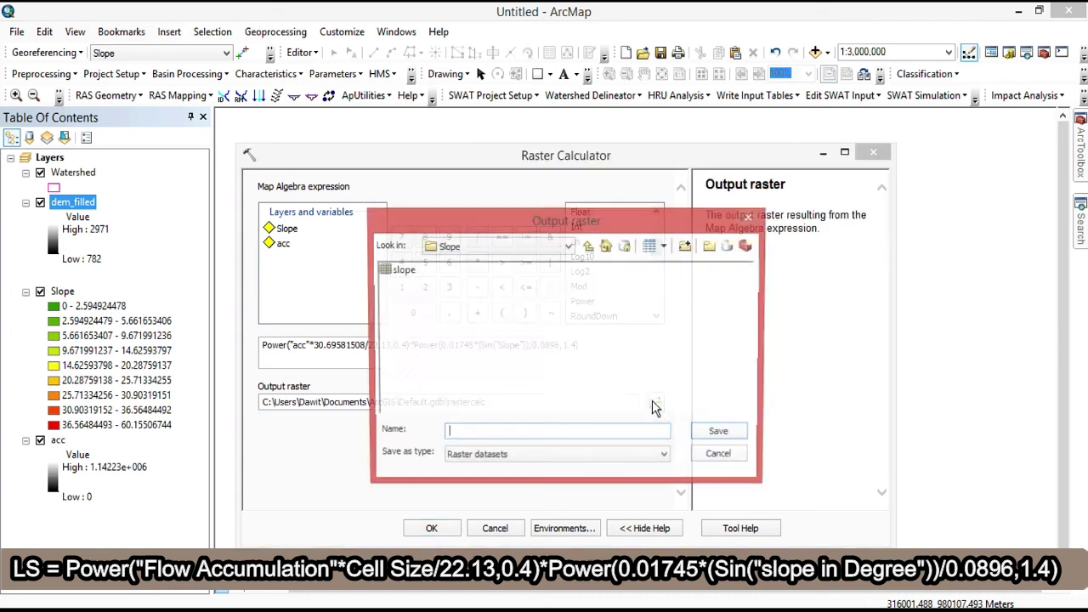
click(588, 246)
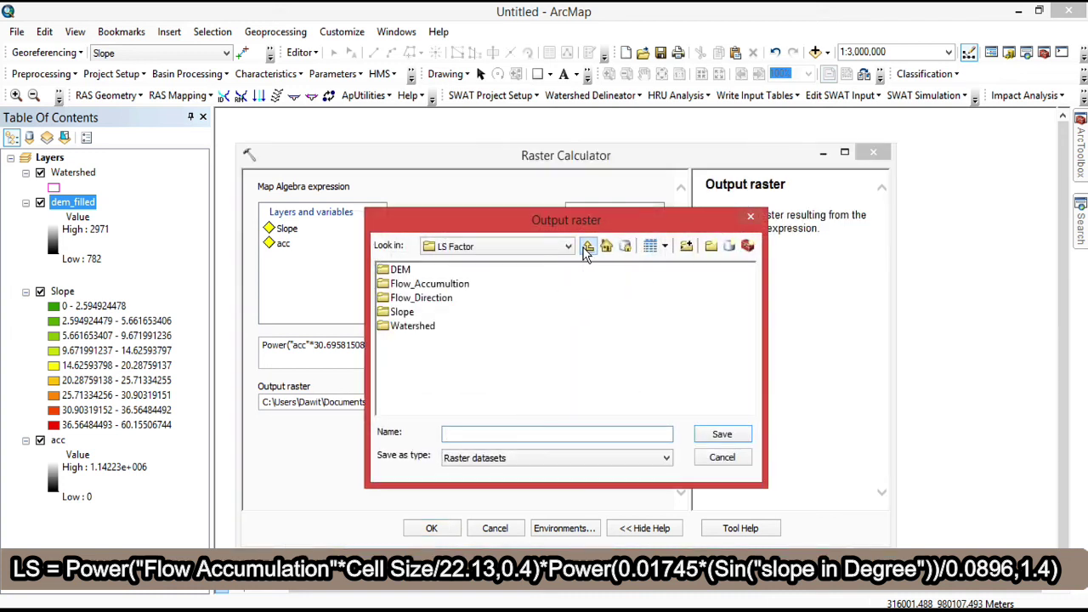
click(565, 247)
click(566, 247)
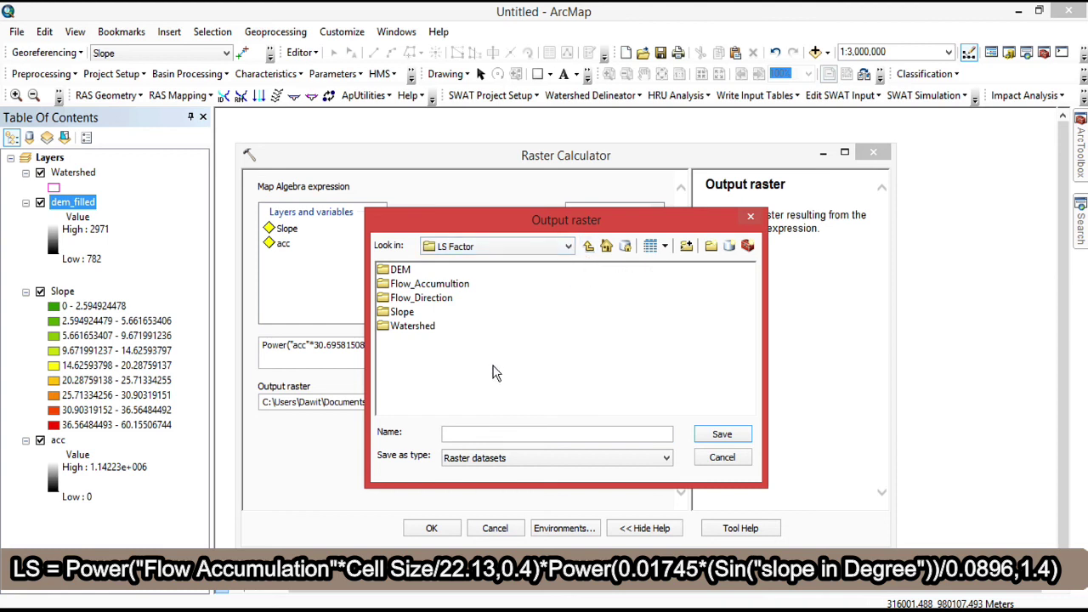
click(710, 246)
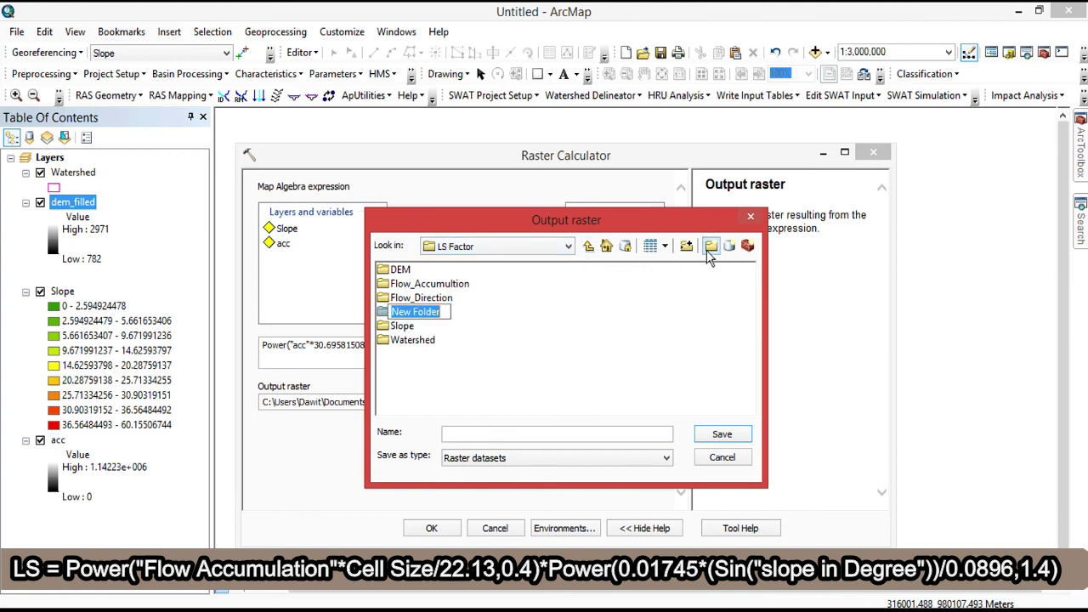
key(BackSpace)
text(ls)
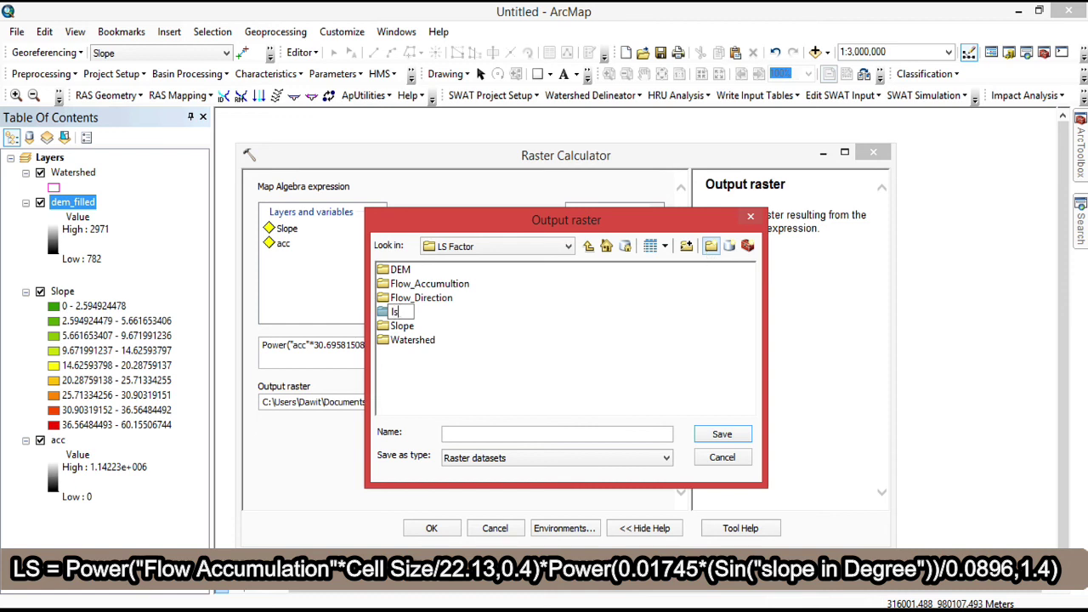
text(_Factor)
click(557, 337)
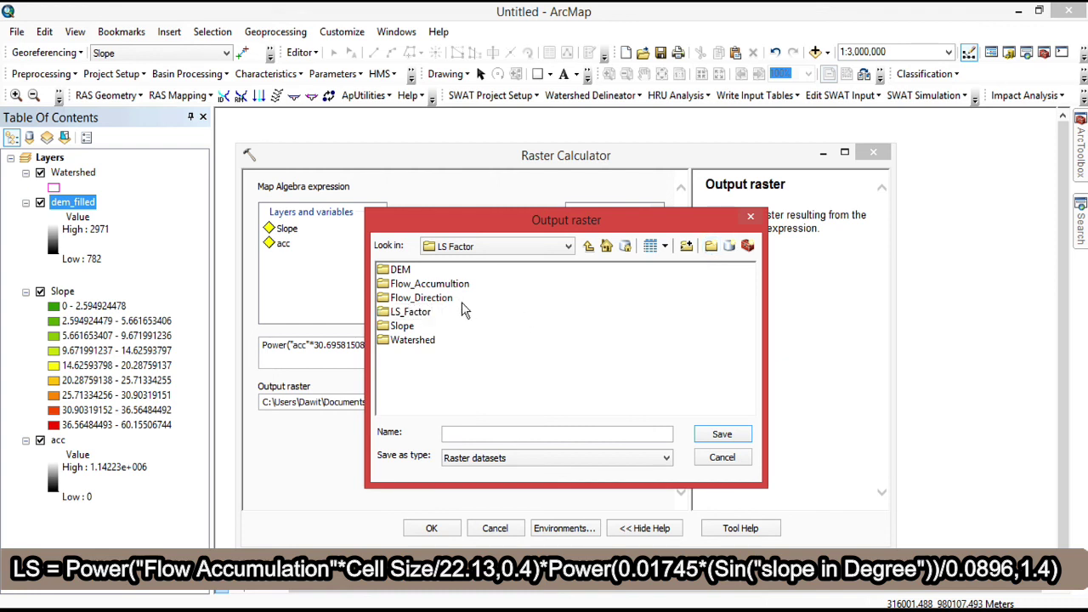
- Save the output raster as LS_Factor in the new LS_Factor folder and run the raster calculation
double_click(421, 313)
click(551, 433)
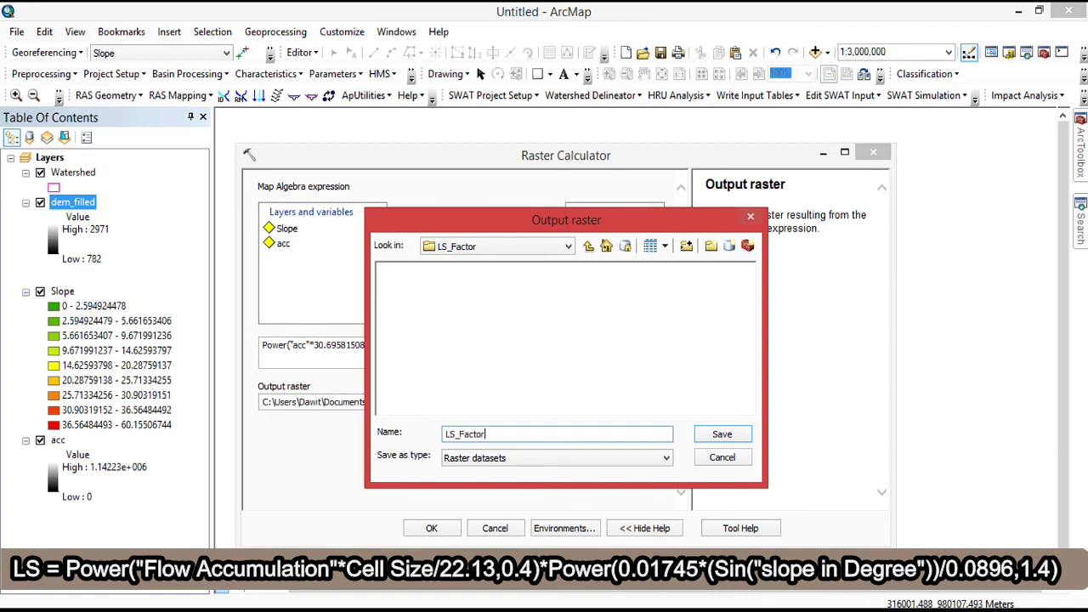
click(722, 437)
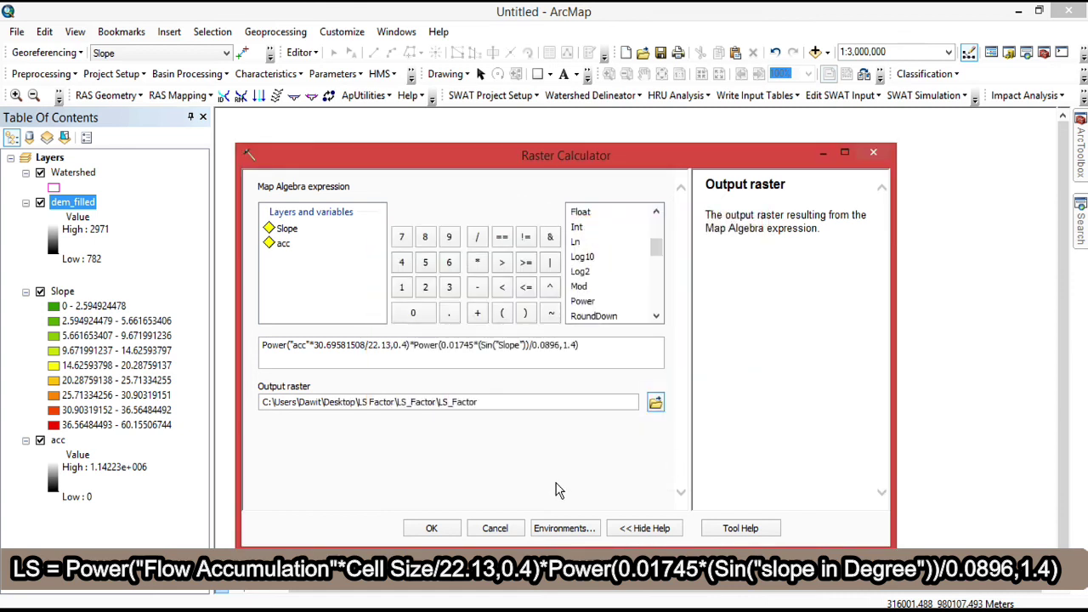
click(425, 528)
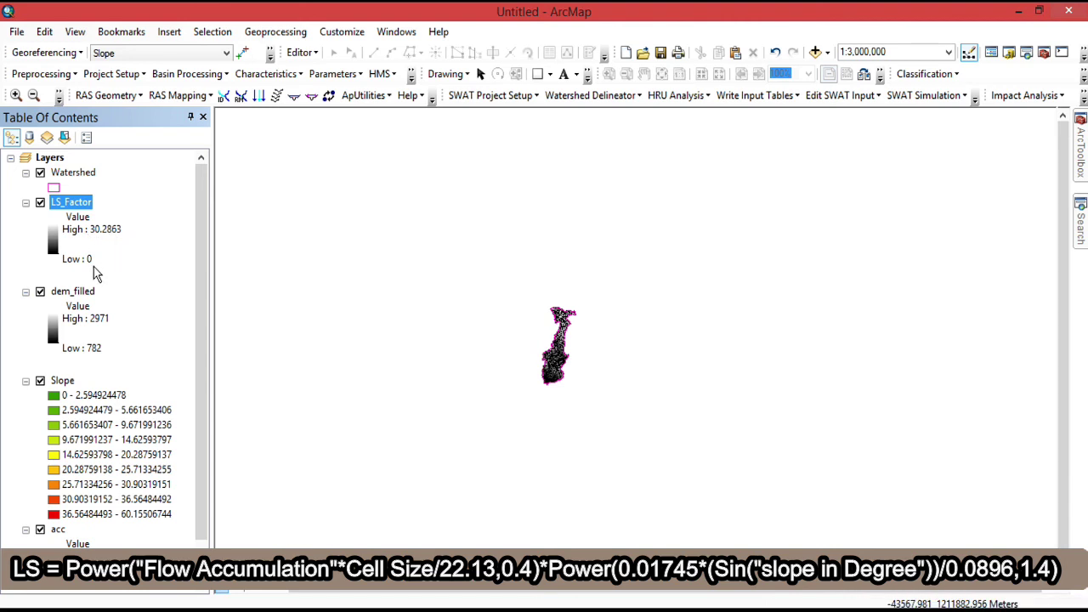
- Collapse the legends of the dem_filled, Slope and acc layers and examine the LS_Factor raster on the map
right_click(76, 296)
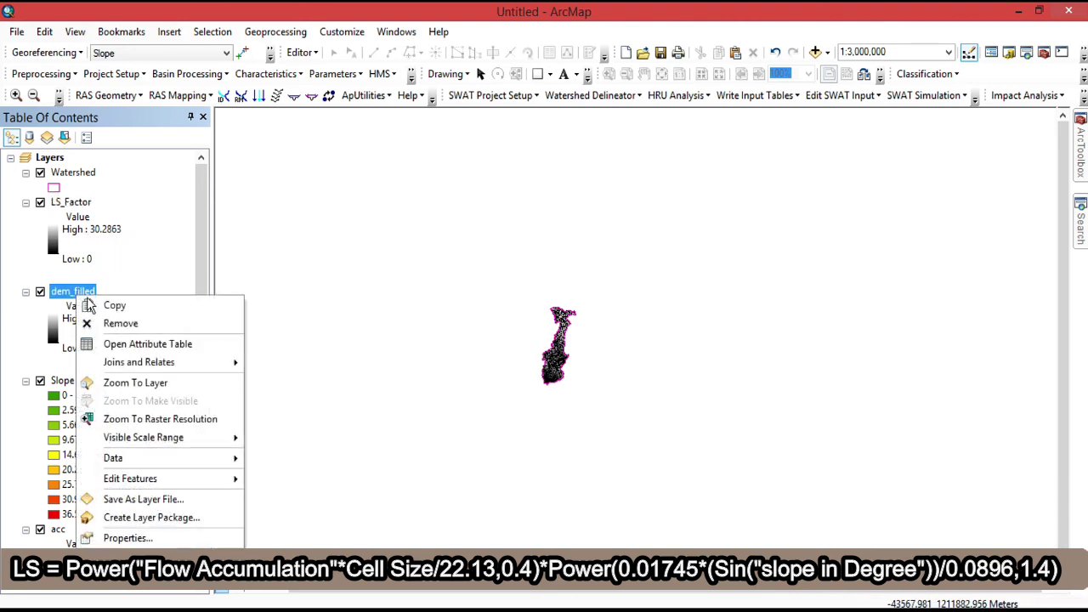
click(26, 292)
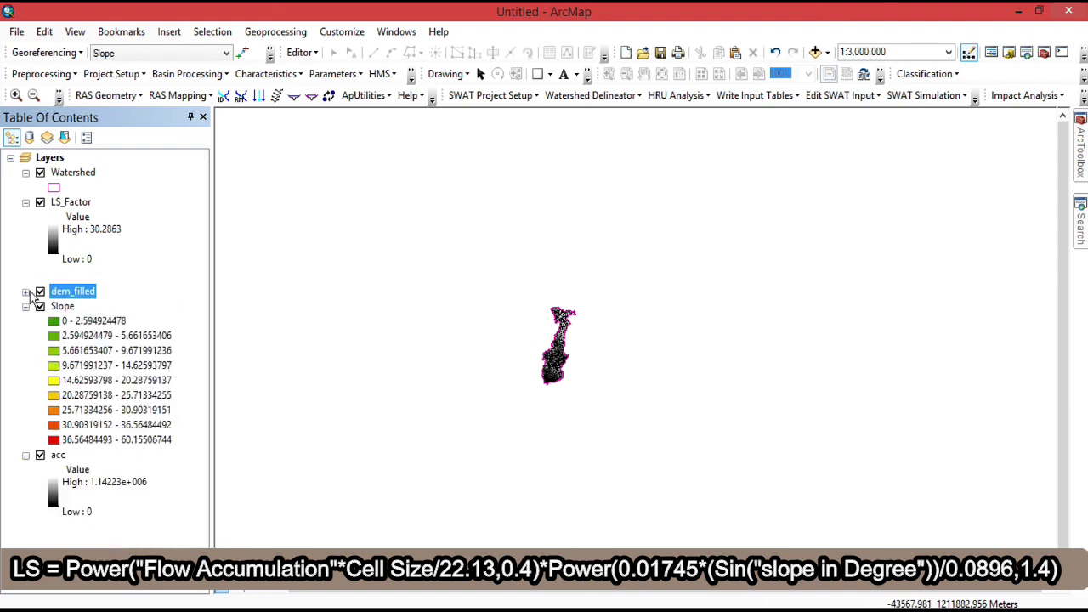
click(25, 307)
click(26, 322)
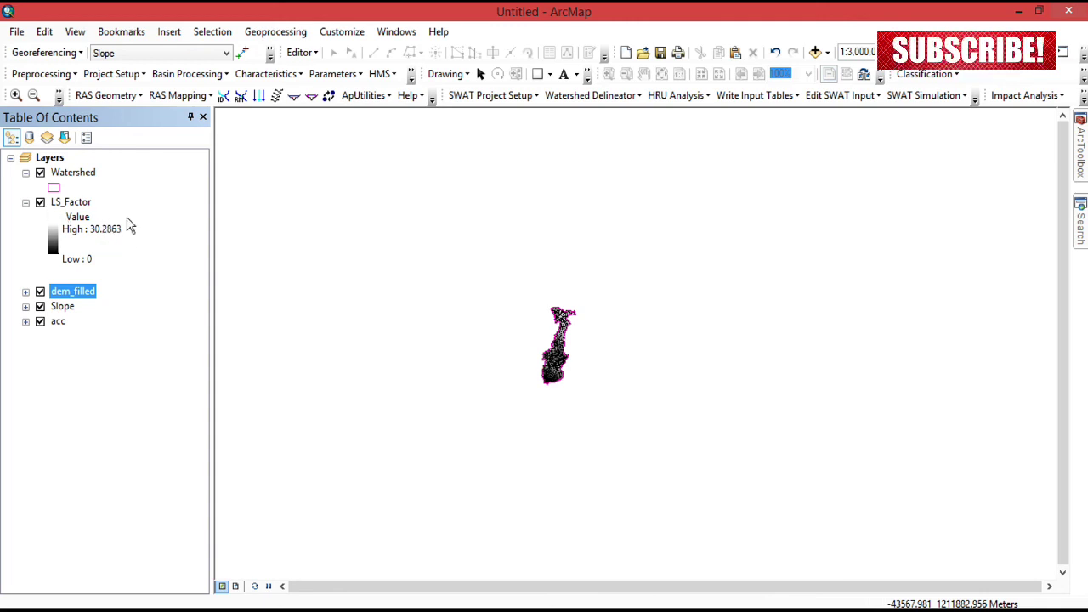
scroll(564, 362, up, 1)
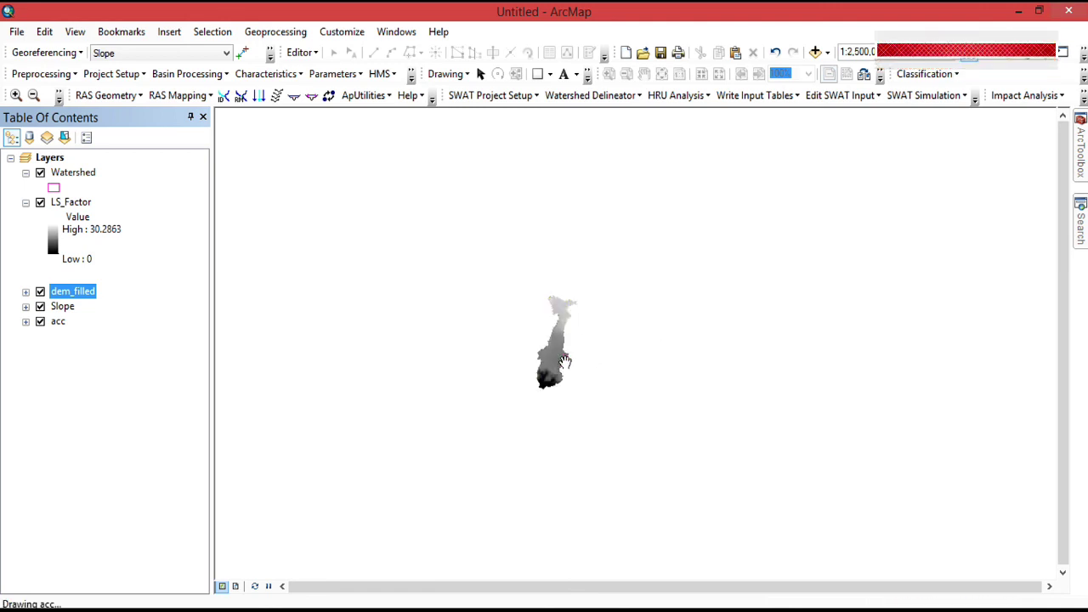